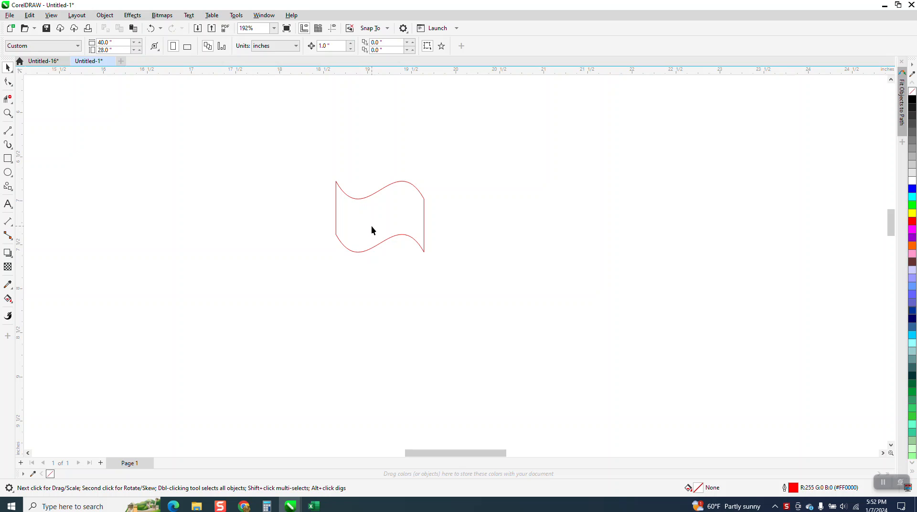
- Duplicate the wavy-edged shape directly beside the original with touching sides, and flip the copy vertically
{"action": "left_click", "coordinate": [371, 230]}
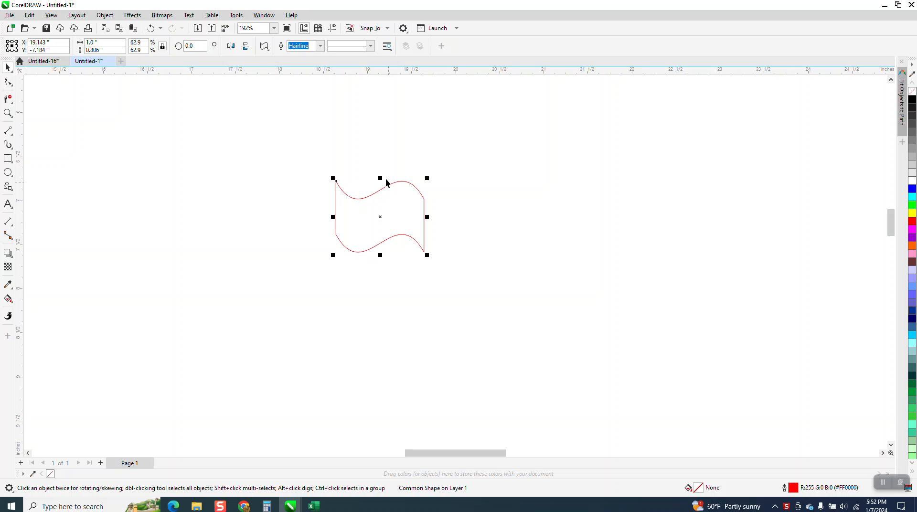
{"action": "left_click_drag", "start_coordinate": [274, 137], "coordinate": [498, 302]}
{"action": "left_click", "coordinate": [458, 174]}
{"action": "left_click_drag", "start_coordinate": [329, 213], "coordinate": [609, 330]}
{"action": "key", "text": "ctrl+d"}
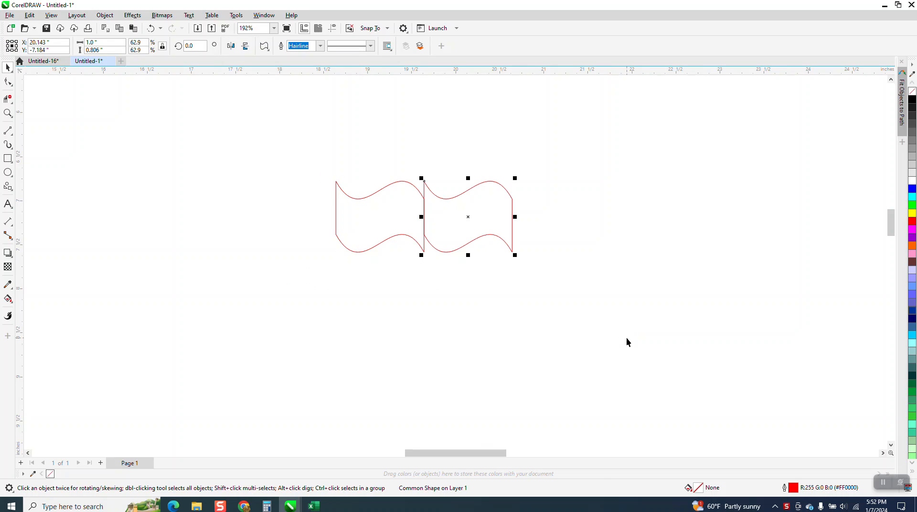
{"action": "left_click", "coordinate": [246, 46]}
- Duplicate the pair of wavy shapes three times end to end to build an 8-inch row
{"action": "left_click_drag", "start_coordinate": [288, 165], "coordinate": [582, 314]}
{"action": "key", "text": "ctrl+d"}
{"action": "key", "text": "ctrl+d"}
{"action": "key", "text": "ctrl+d"}
{"action": "scroll", "coordinate": [272, 249], "scroll_direction": "down", "scroll_amount": 2}
{"action": "left_click_drag", "start_coordinate": [260, 151], "coordinate": [748, 301]}
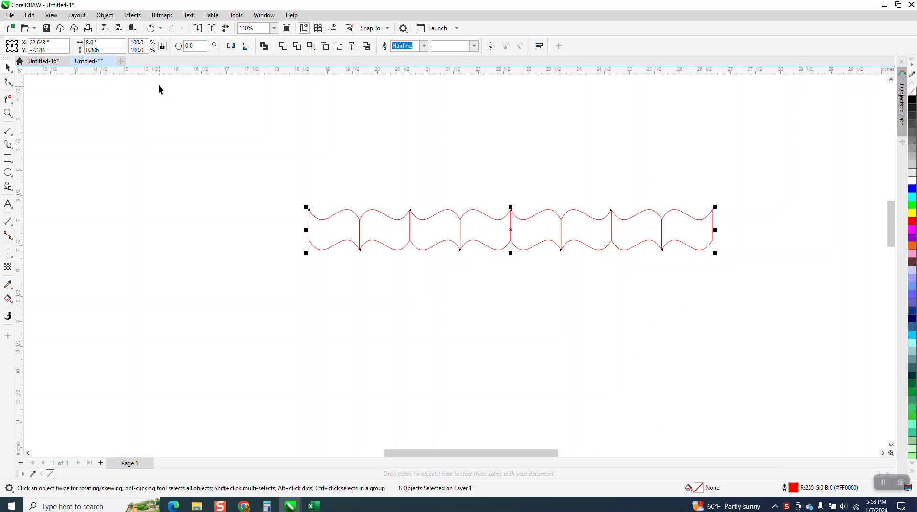
- Duplicate the row 1 inch below and add one more pair at its right end to make it 10 inches long
{"action": "left_click_drag", "start_coordinate": [262, 148], "coordinate": [761, 332]}
{"action": "key", "text": "ctrl+d"}
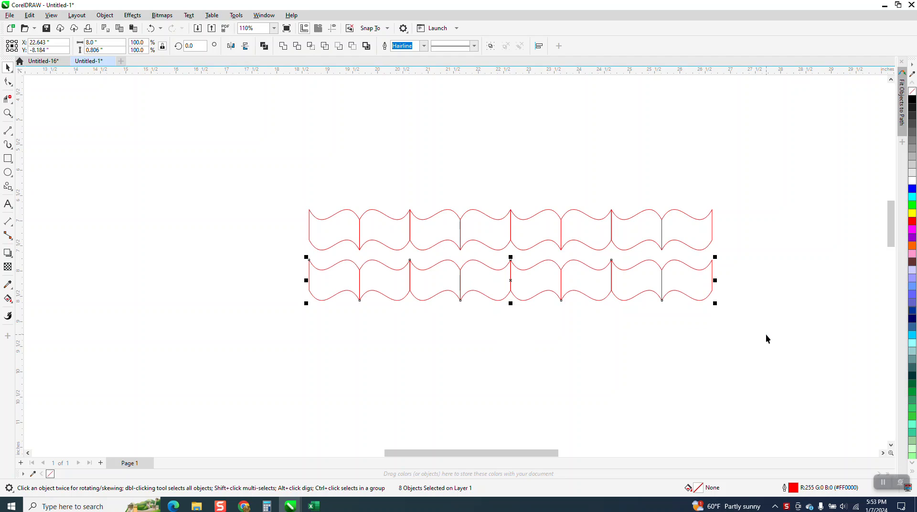
{"action": "left_click_drag", "start_coordinate": [604, 255], "coordinate": [616, 282]}
{"action": "left_click_drag", "start_coordinate": [734, 315], "coordinate": [776, 328]}
{"action": "key", "text": "ctrl+d"}
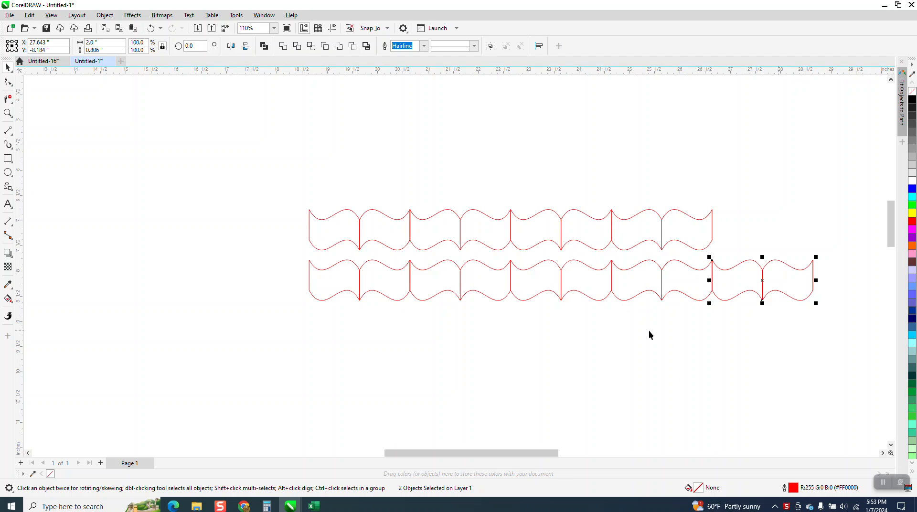
{"action": "left_click_drag", "start_coordinate": [287, 253], "coordinate": [844, 338]}
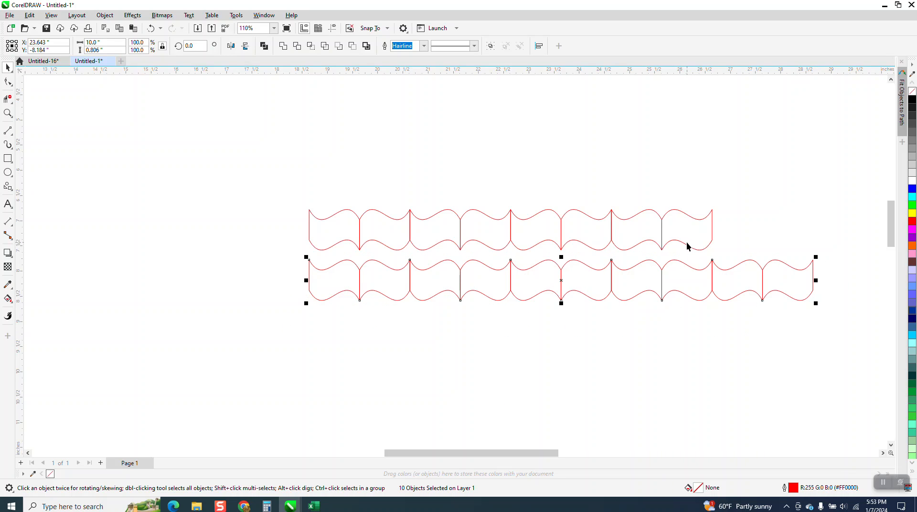
- Delete the inner vertical dividing segments from both rows with the Virtual Segment Delete tool, keeping the end edges
{"action": "left_click", "coordinate": [10, 100]}
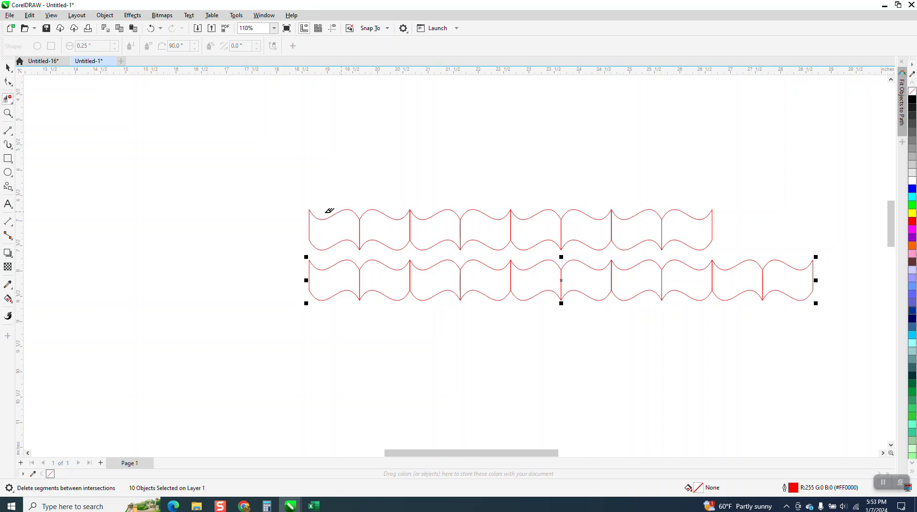
{"action": "left_click_drag", "start_coordinate": [348, 233], "coordinate": [674, 225]}
{"action": "left_click_drag", "start_coordinate": [349, 279], "coordinate": [771, 277]}
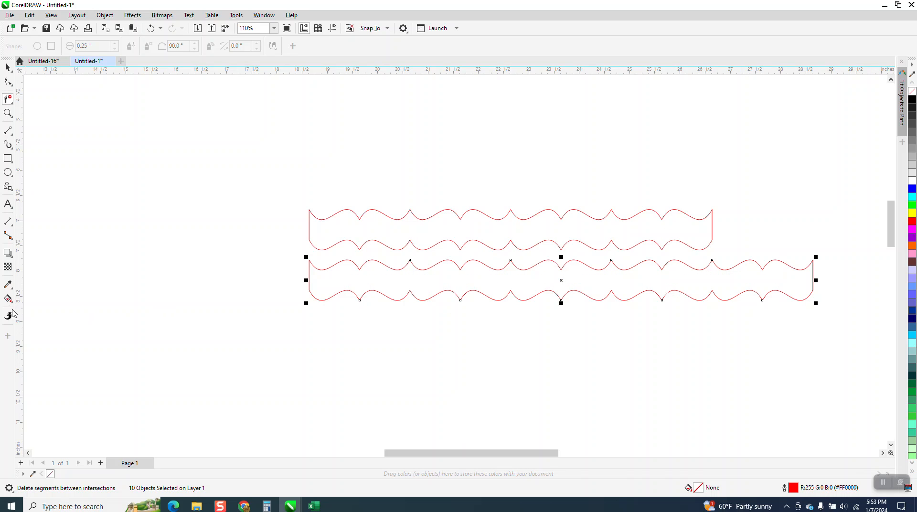
- Smart-fill both enclosed strips with black and no outline to create a single closed shape from each
{"action": "left_click", "coordinate": [9, 298]}
{"action": "left_click", "coordinate": [10, 300]}
{"action": "left_click", "coordinate": [29, 311]}
{"action": "left_click", "coordinate": [353, 236]}
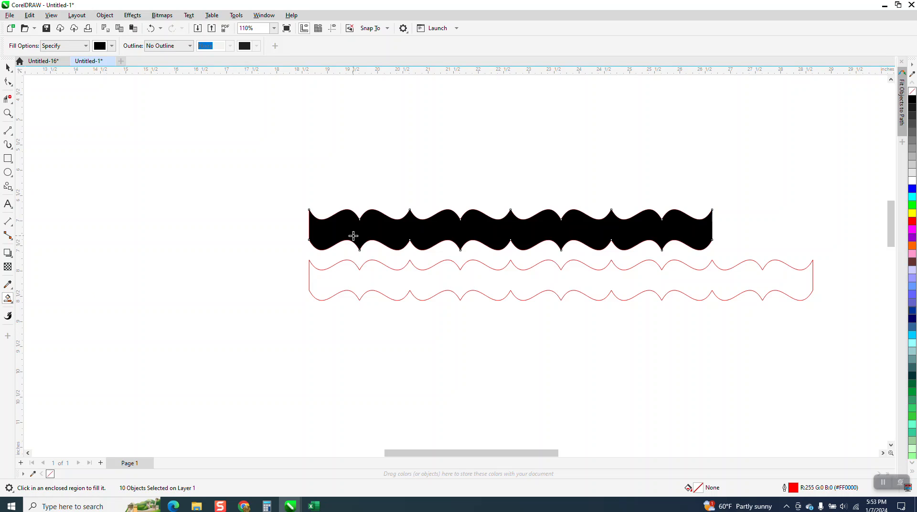
{"action": "left_click", "coordinate": [360, 275]}
{"action": "left_click", "coordinate": [8, 69]}
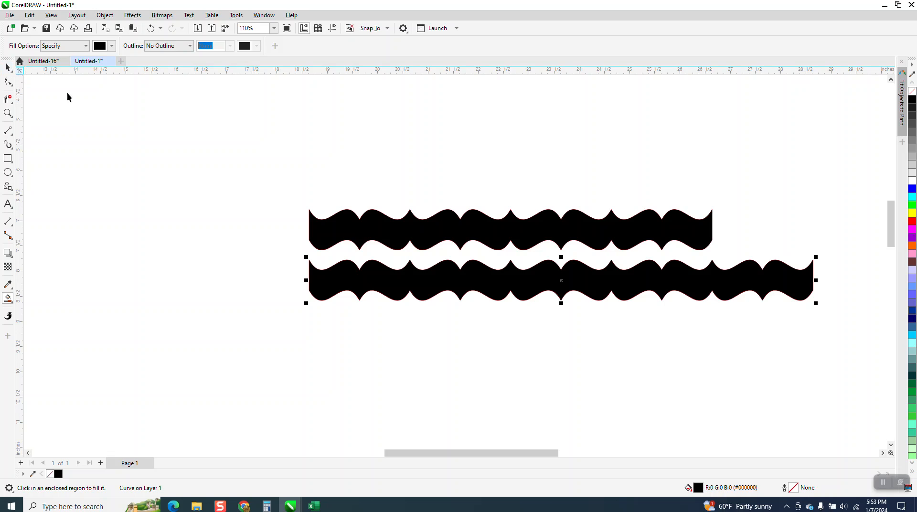
- Move the two black strips clear of the red outlines, delete the original outline pieces, and bring the longer strip back up
{"action": "left_click_drag", "start_coordinate": [491, 237], "coordinate": [354, 147]}
{"action": "left_click_drag", "start_coordinate": [473, 270], "coordinate": [369, 361]}
{"action": "left_click_drag", "start_coordinate": [268, 195], "coordinate": [831, 344]}
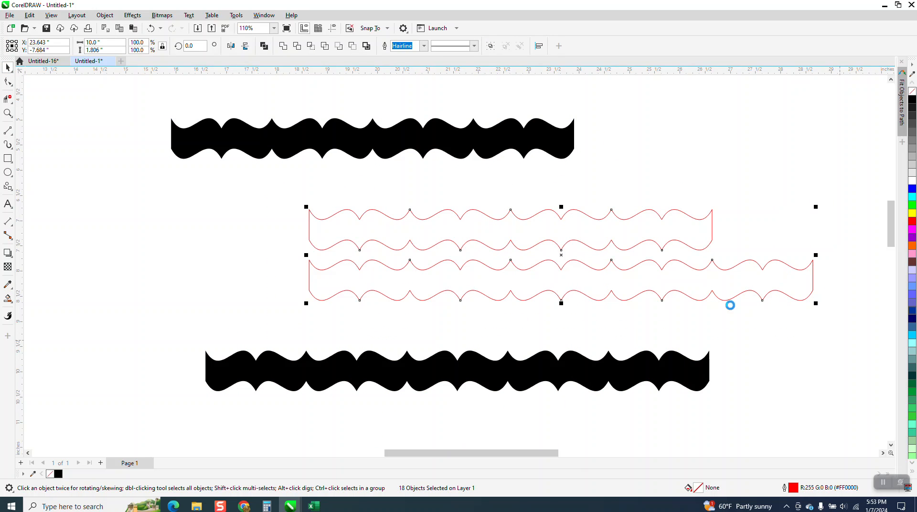
{"action": "key", "text": "Delete"}
{"action": "left_click_drag", "start_coordinate": [558, 361], "coordinate": [533, 236]}
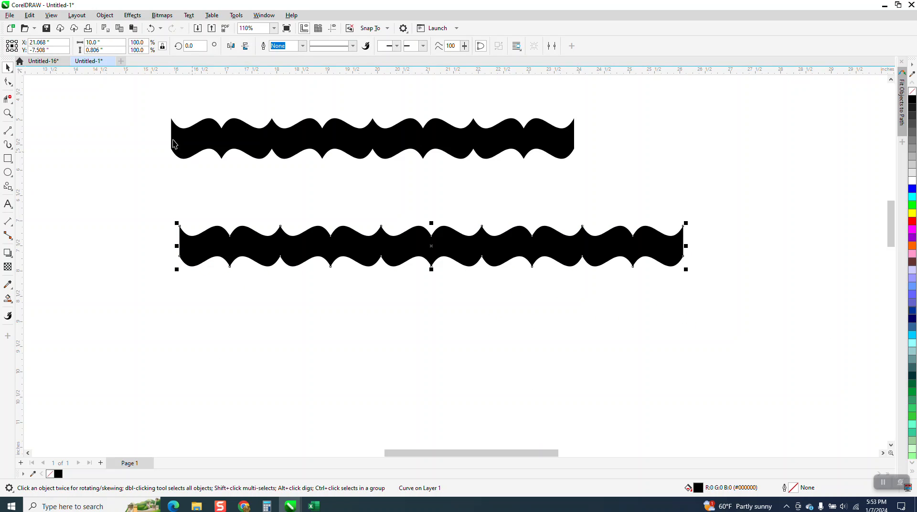
- Remove the fill from both black strips and give them a red outline
{"action": "left_click_drag", "start_coordinate": [181, 152], "coordinate": [715, 330]}
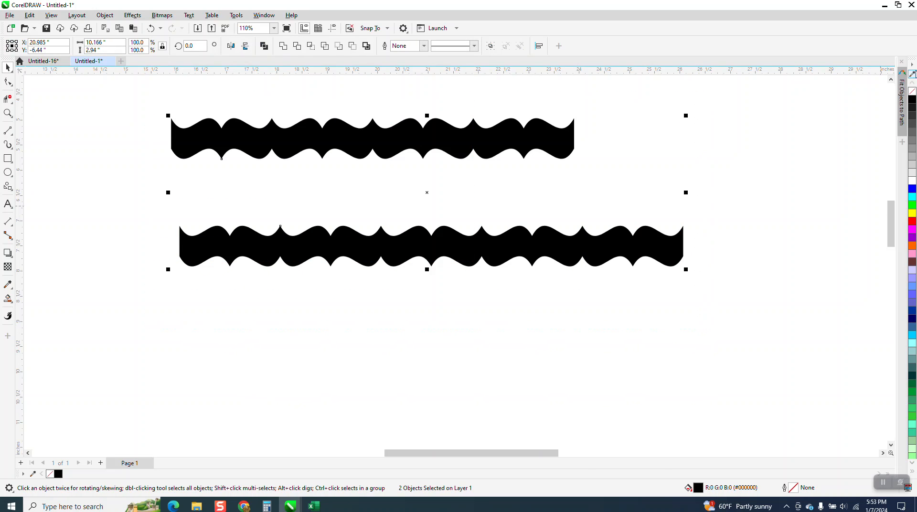
{"action": "left_click", "coordinate": [912, 90]}
{"action": "right_click", "coordinate": [913, 223]}
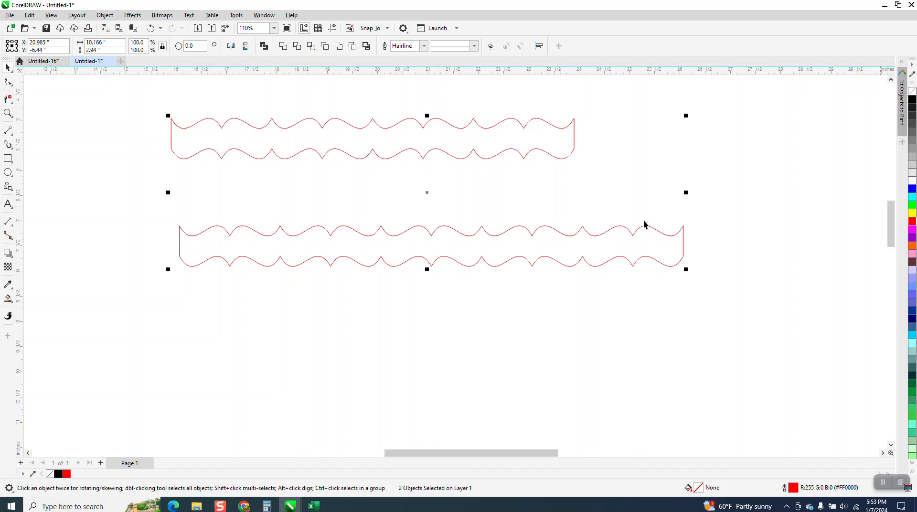
{"action": "scroll", "coordinate": [453, 224], "scroll_direction": "down", "scroll_amount": 1}
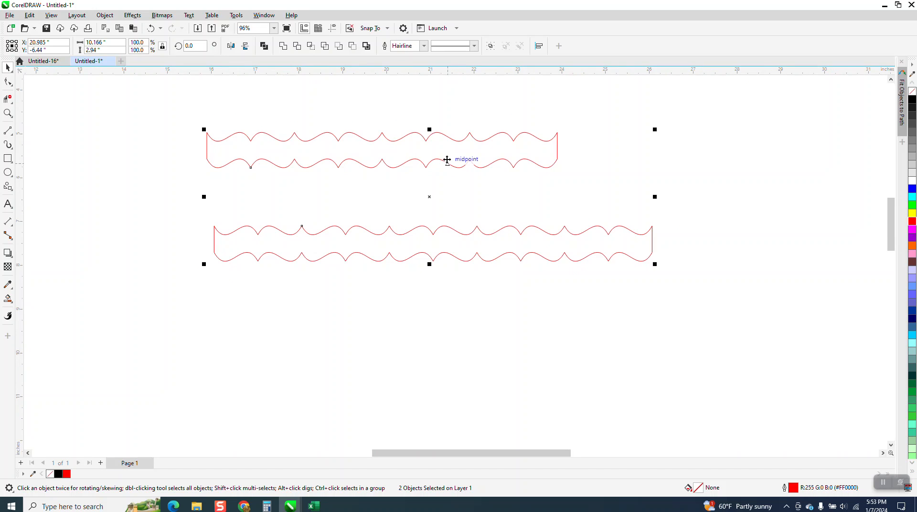
- Duplicate the 8-inch strip and move the copy well above the other strips
{"action": "scroll", "coordinate": [526, 175], "scroll_direction": "down", "scroll_amount": 2}
{"action": "left_click", "coordinate": [550, 157]}
{"action": "left_click", "coordinate": [511, 174]}
{"action": "key", "text": "ctrl+d"}
{"action": "key", "text": "Up"}
{"action": "key", "text": "Up"}
{"action": "key", "text": "Up"}
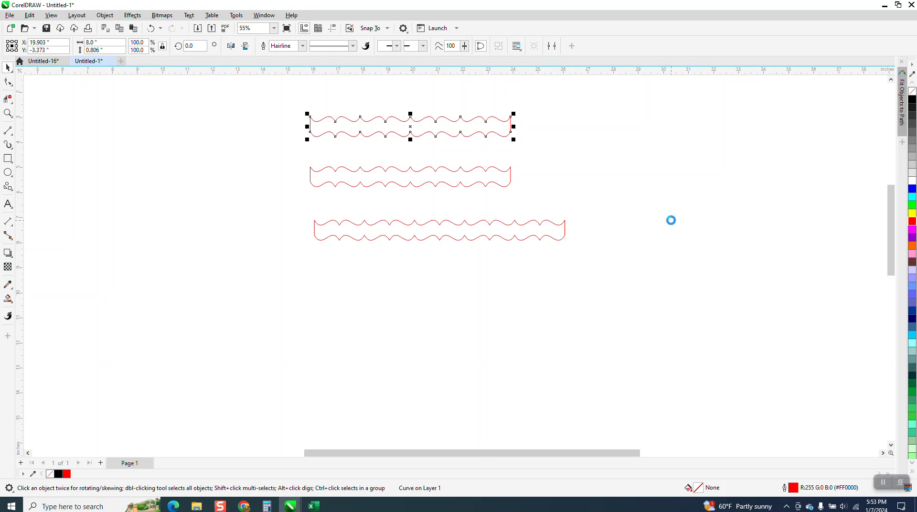
- Rotate the 10-inch strip by 90 degrees so that it stands vertically
{"action": "left_click", "coordinate": [520, 244]}
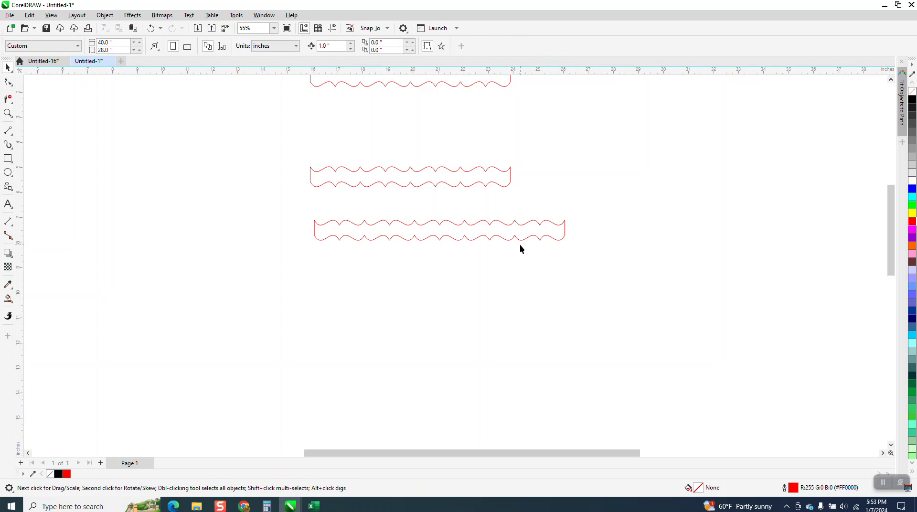
{"action": "left_click", "coordinate": [521, 239]}
{"action": "left_click_drag", "start_coordinate": [198, 48], "coordinate": [161, 50]}
{"action": "type", "text": "90"}
{"action": "key", "text": "Return"}
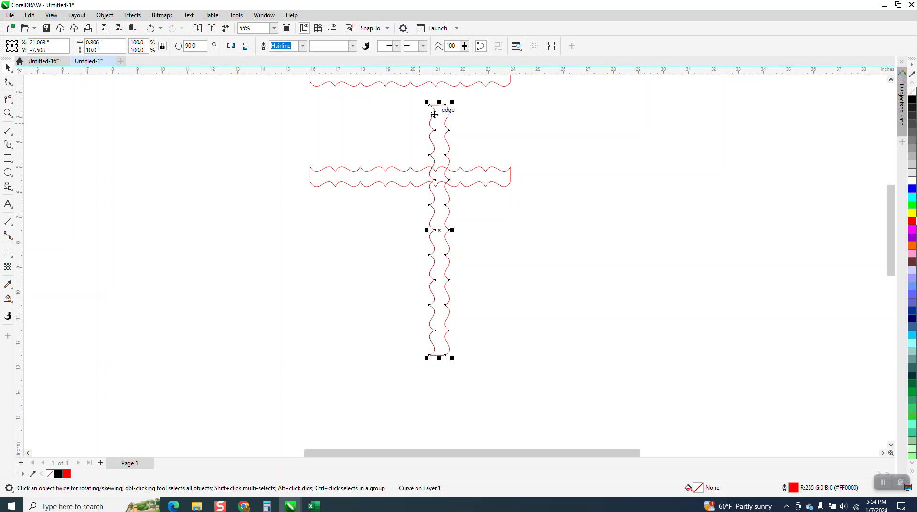
- Move the vertical strip to the left end of the lower horizontal strip so their upper-left corners nearly coincide
{"action": "mouse_move", "coordinate": [435, 105]}
{"action": "left_mouse_down"}
{"action": "mouse_move", "coordinate": [334, 171]}
{"action": "mouse_move", "coordinate": [311, 167]}
{"action": "left_mouse_up"}
{"action": "left_click", "coordinate": [12, 101]}
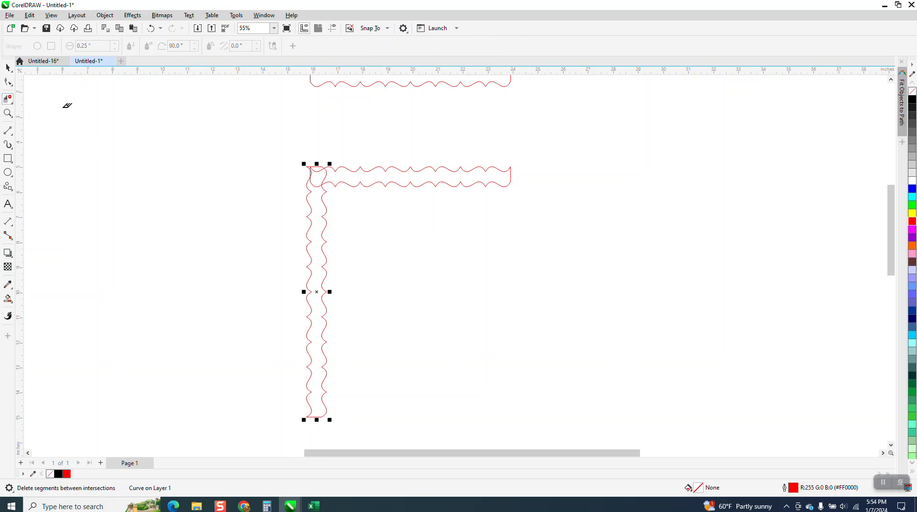
{"action": "left_click", "coordinate": [8, 113]}
{"action": "left_click_drag", "start_coordinate": [257, 155], "coordinate": [388, 206]}
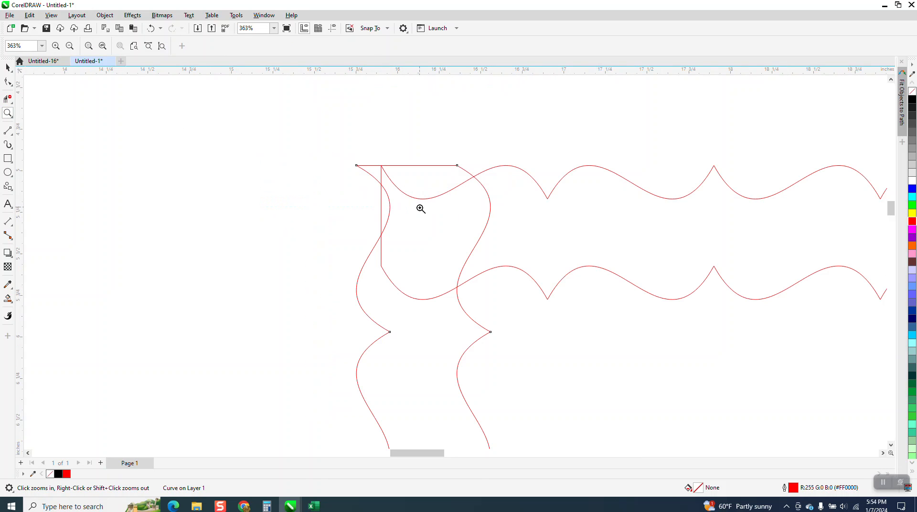
{"action": "left_click", "coordinate": [8, 67]}
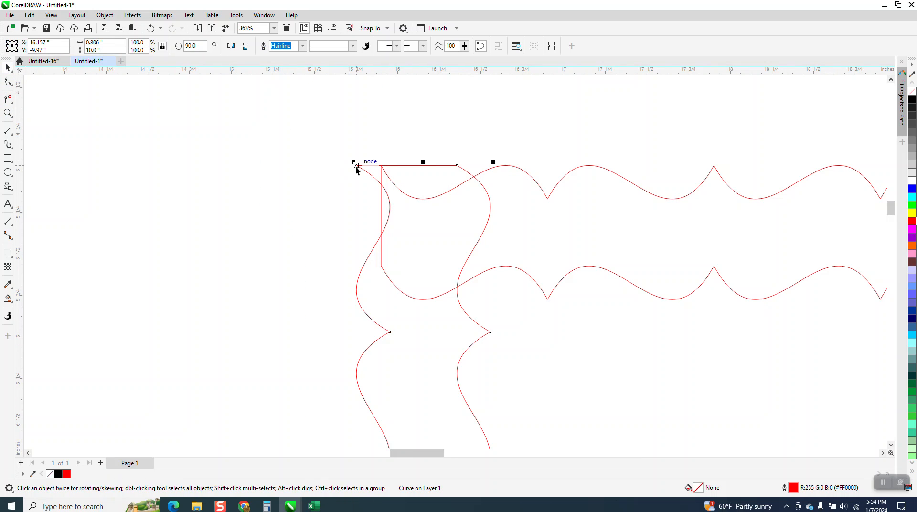
{"action": "left_click_drag", "start_coordinate": [356, 166], "coordinate": [382, 167]}
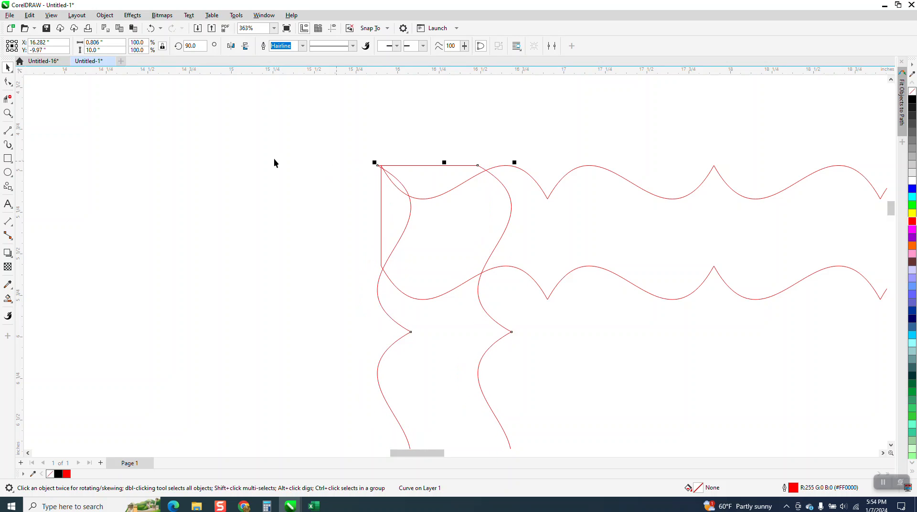
- Try to weld the vertical and horizontal strips, inspect the joined corner up close, and undo the weld
{"action": "scroll", "coordinate": [234, 143], "scroll_direction": "down", "scroll_amount": 4}
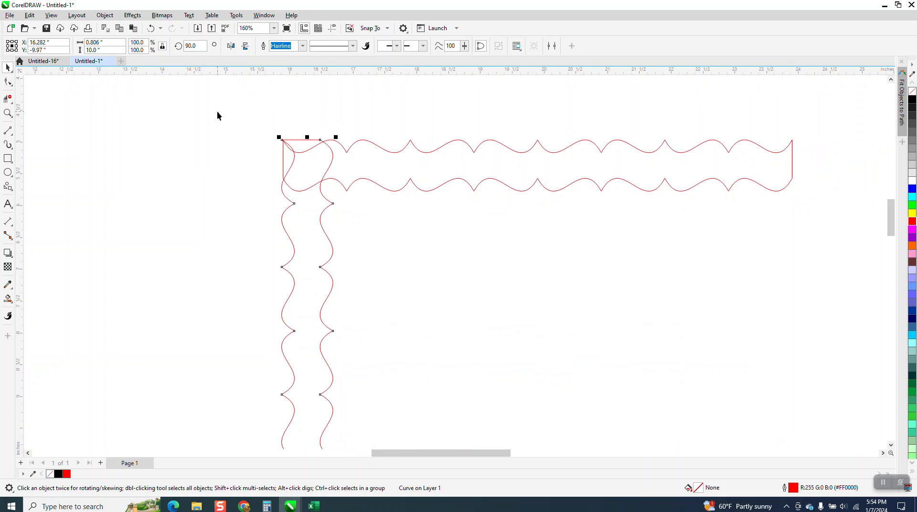
{"action": "scroll", "coordinate": [256, 124], "scroll_direction": "down", "scroll_amount": 4}
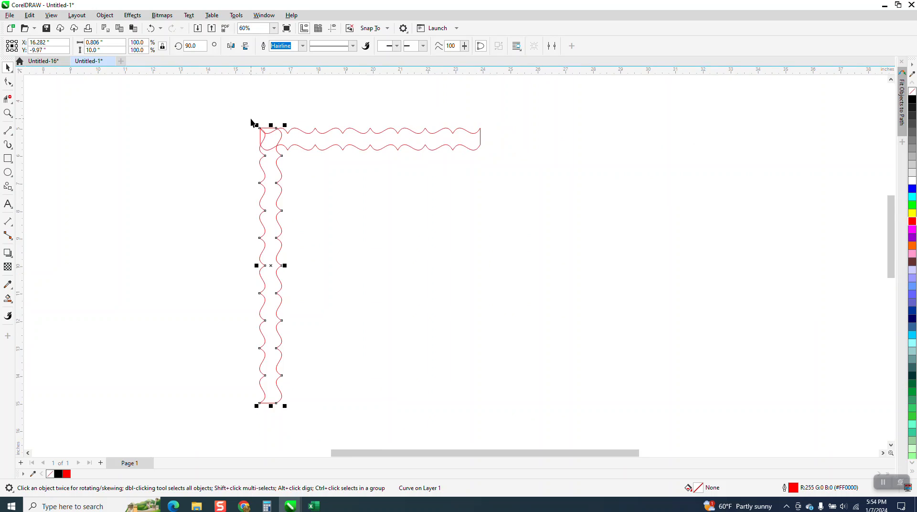
{"action": "left_click_drag", "start_coordinate": [228, 101], "coordinate": [305, 231]}
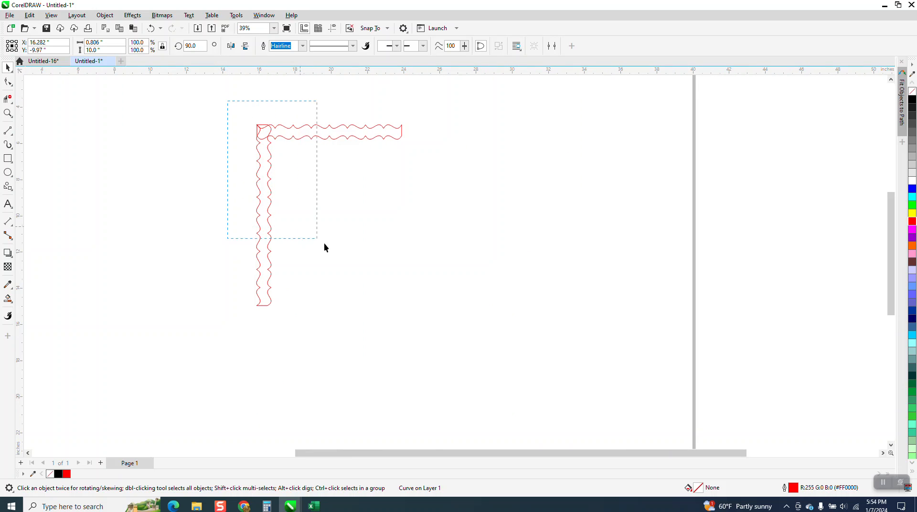
{"action": "left_click_drag", "start_coordinate": [497, 325], "coordinate": [497, 326]}
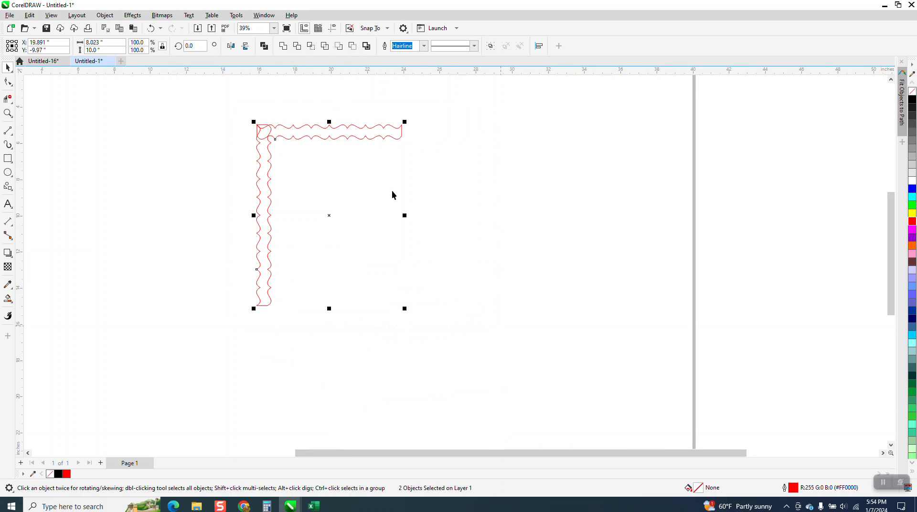
{"action": "left_click", "coordinate": [287, 47]}
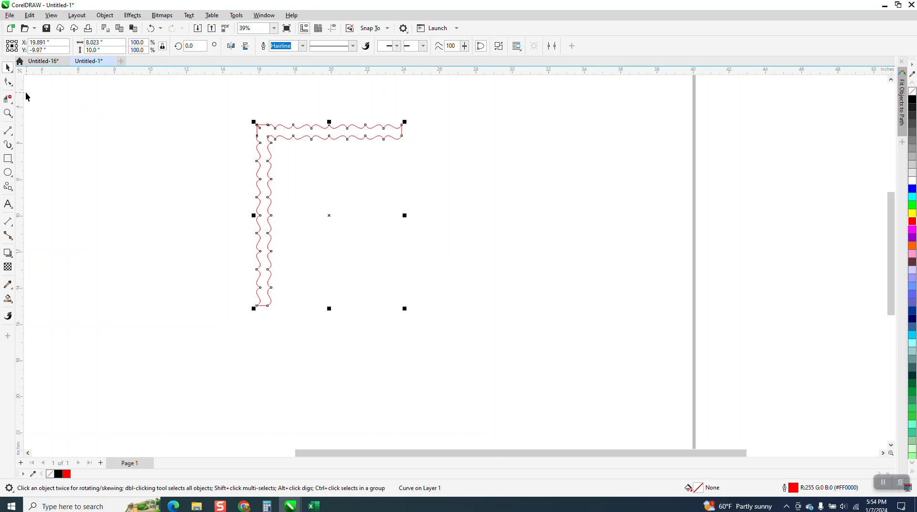
{"action": "left_click", "coordinate": [7, 114]}
{"action": "left_click_drag", "start_coordinate": [253, 114], "coordinate": [290, 151]}
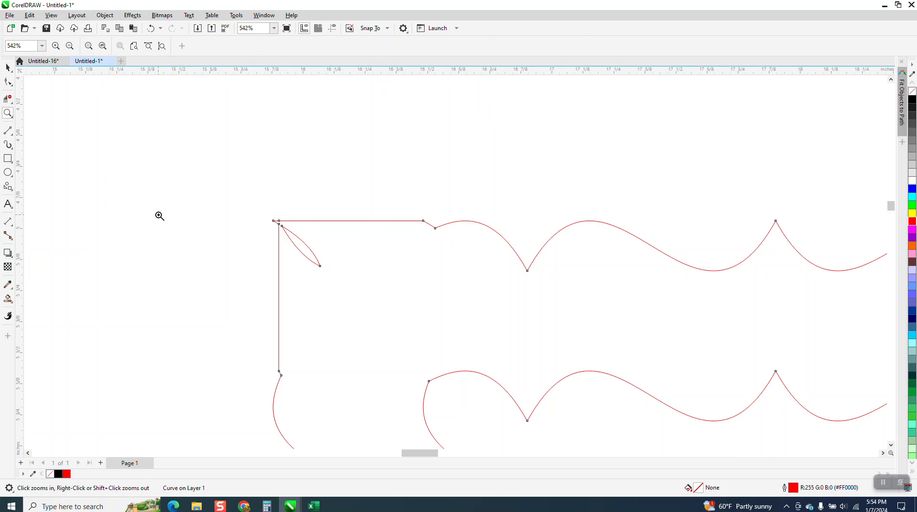
{"action": "left_click", "coordinate": [151, 28]}
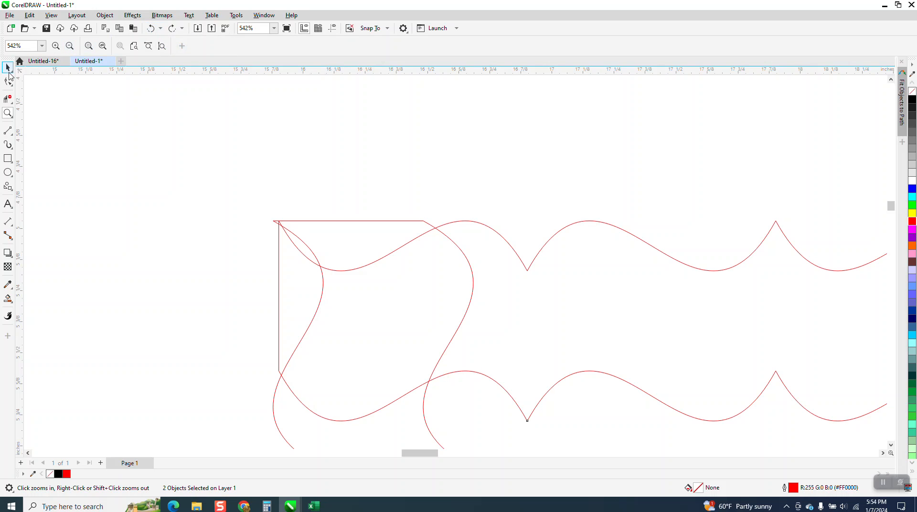
- Snap the vertical strip's upper-left node onto the horizontal strip's corner and weld the two strips together
{"action": "key", "text": "space"}
{"action": "mouse_move", "coordinate": [324, 225]}
{"action": "left_mouse_down"}
{"action": "mouse_move", "coordinate": [434, 229]}
{"action": "mouse_move", "coordinate": [283, 225]}
{"action": "left_mouse_up"}
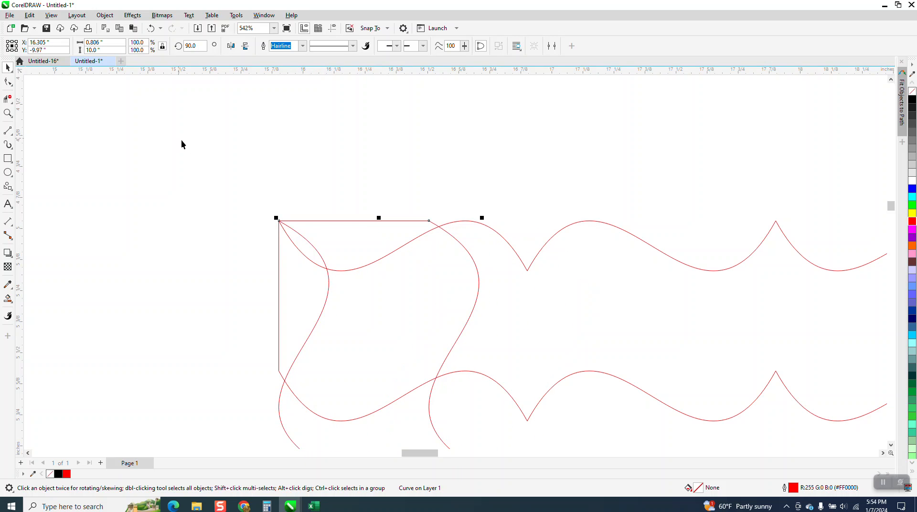
{"action": "scroll", "coordinate": [241, 148], "scroll_direction": "down", "scroll_amount": 5}
{"action": "scroll", "coordinate": [235, 148], "scroll_direction": "down", "scroll_amount": 3}
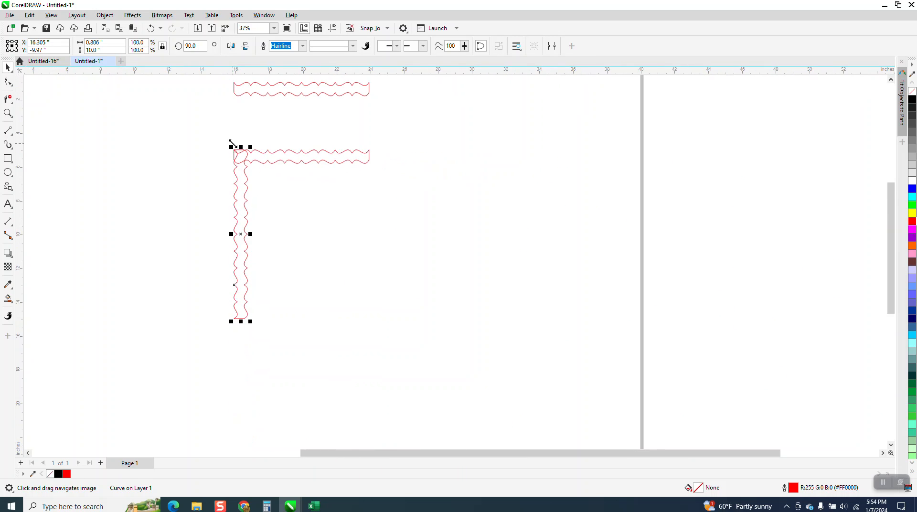
{"action": "left_click_drag", "start_coordinate": [460, 379], "coordinate": [460, 380]}
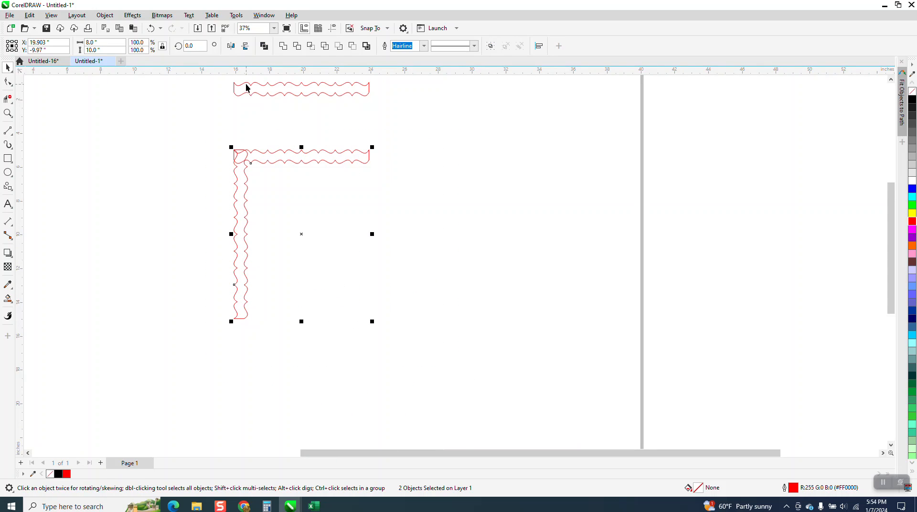
{"action": "left_click", "coordinate": [283, 46]}
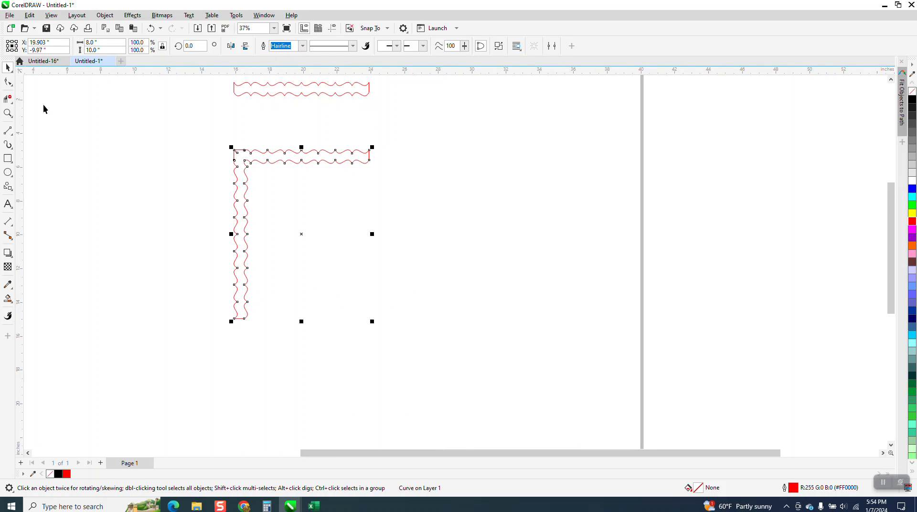
- Move the welded L-shaped strip about 1.5 inches to the right and 0.8 inch down
{"action": "left_click", "coordinate": [85, 114]}
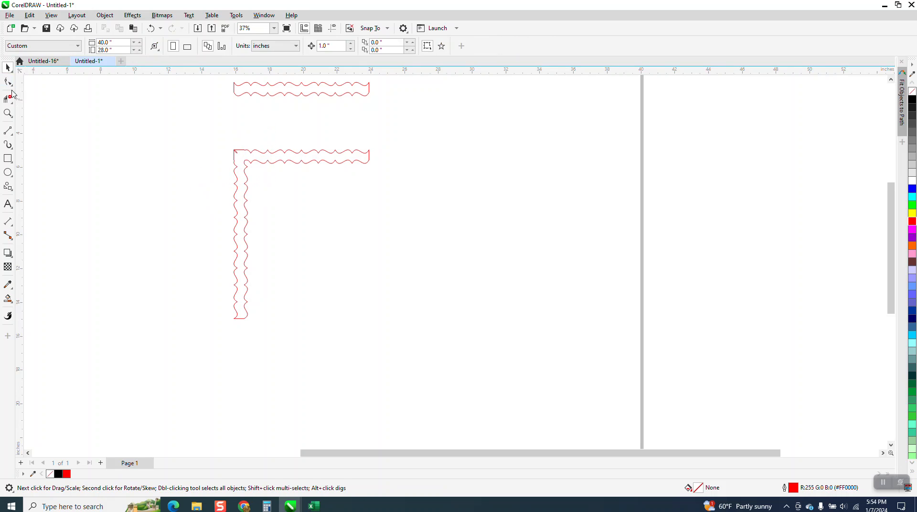
{"action": "key", "text": "space"}
{"action": "left_click_drag", "start_coordinate": [246, 178], "coordinate": [272, 191]}
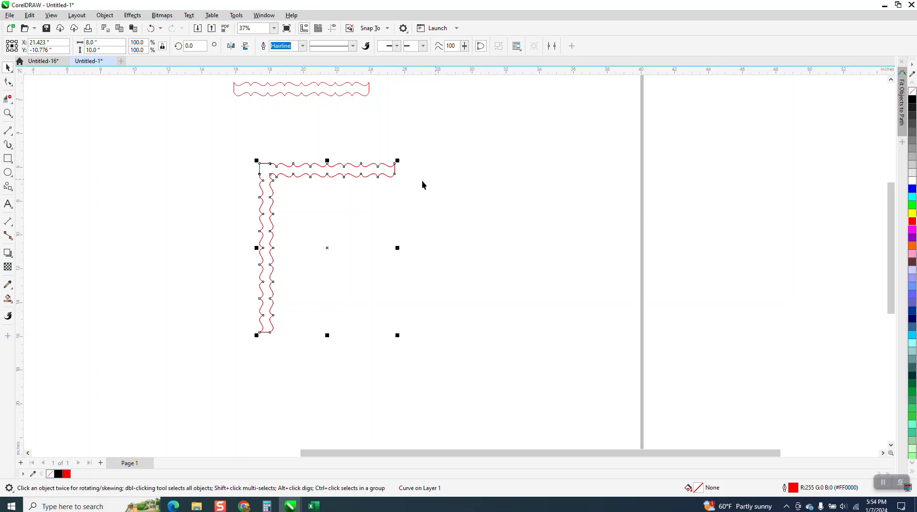
- Mirror a duplicate of the L-shaped strip horizontally and vertically in place, and weld both halves into an 8 by 10 inch frame
{"action": "left_click", "coordinate": [231, 46]}
{"action": "left_click", "coordinate": [247, 48]}
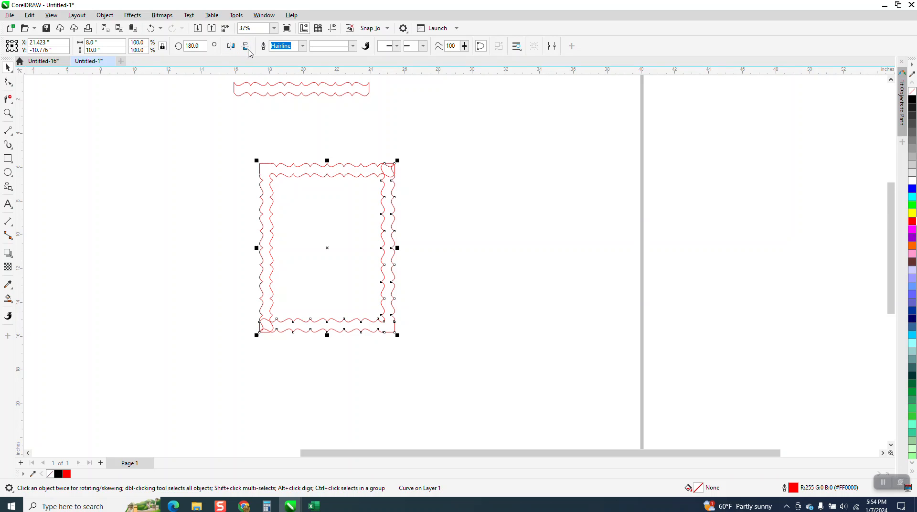
{"action": "left_click_drag", "start_coordinate": [224, 152], "coordinate": [411, 330]}
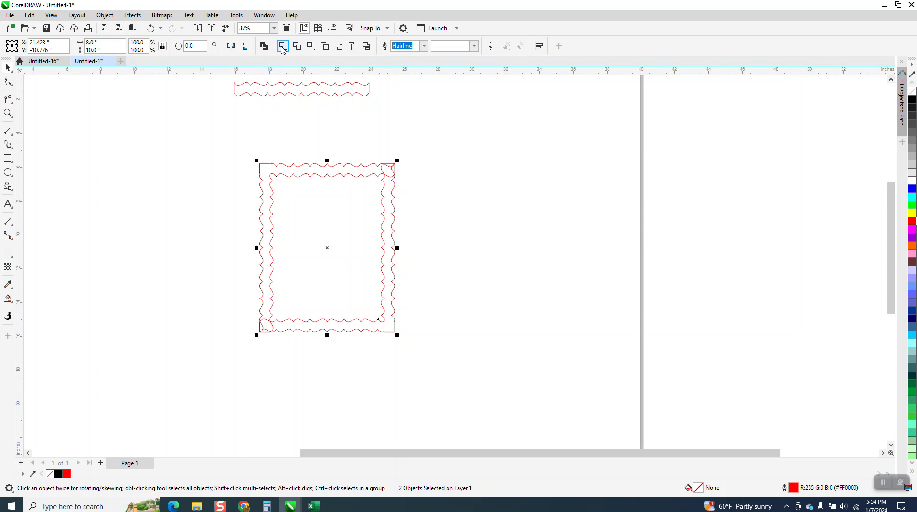
{"action": "left_click", "coordinate": [297, 46]}
- Delete the leftover segments inside the frame's upper-right and lower-left corners with virtual segment deletion
{"action": "left_click", "coordinate": [13, 111]}
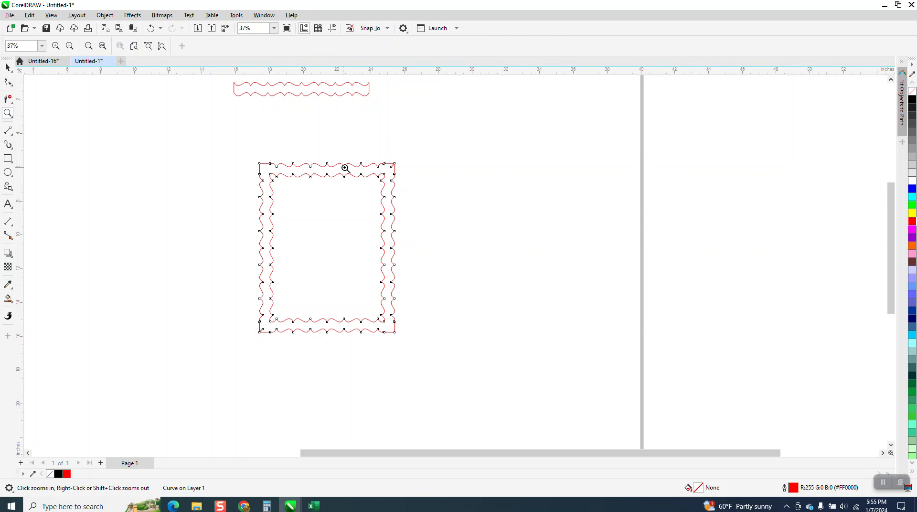
{"action": "left_click_drag", "start_coordinate": [261, 146], "coordinate": [490, 228]}
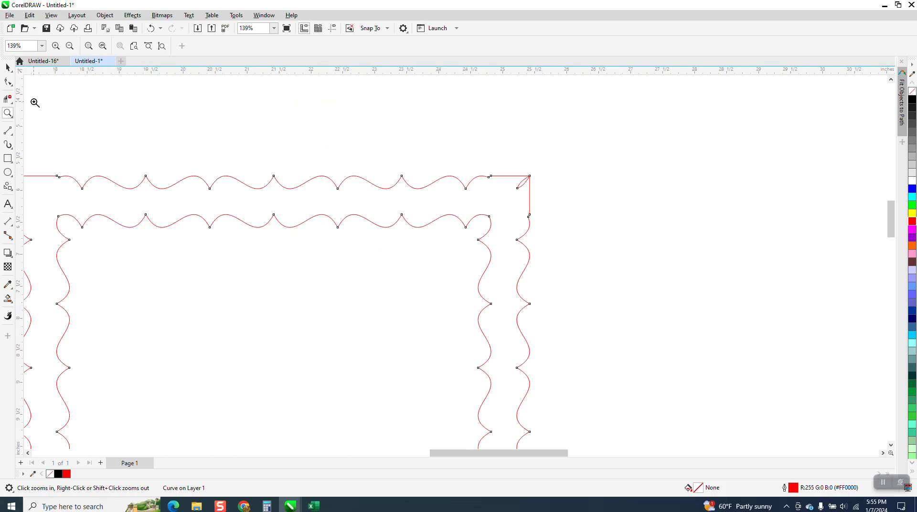
{"action": "left_click", "coordinate": [8, 99]}
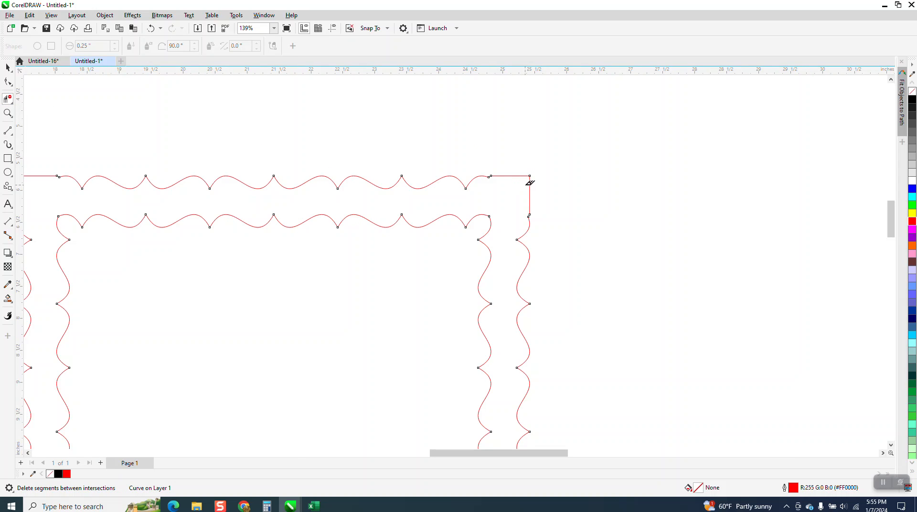
{"action": "scroll", "coordinate": [526, 181], "scroll_direction": "down", "scroll_amount": 5}
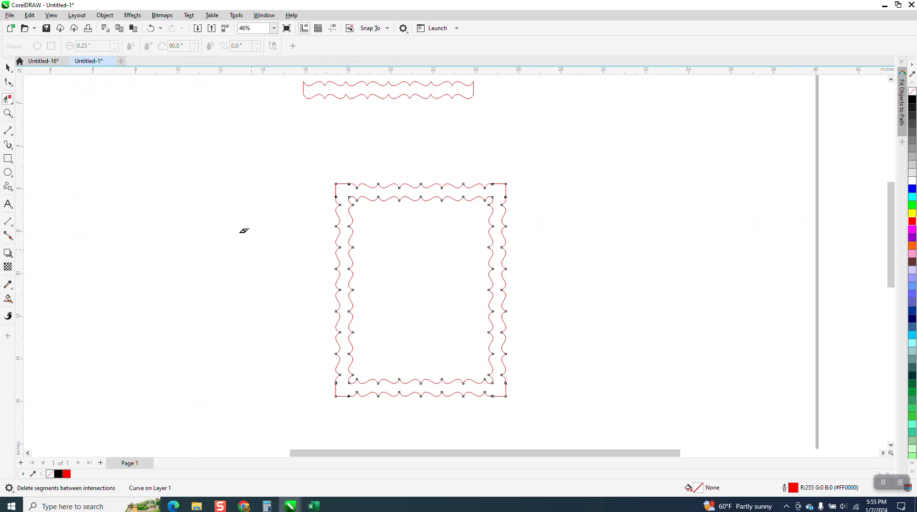
- Fill the band between the frame's inner and outer wavy outlines with black using Smart Fill, without an outline
{"action": "left_click", "coordinate": [7, 68]}
{"action": "mouse_move", "coordinate": [318, 171]}
{"action": "left_mouse_down"}
{"action": "mouse_move", "coordinate": [628, 436]}
{"action": "mouse_move", "coordinate": [616, 427]}
{"action": "left_mouse_up"}
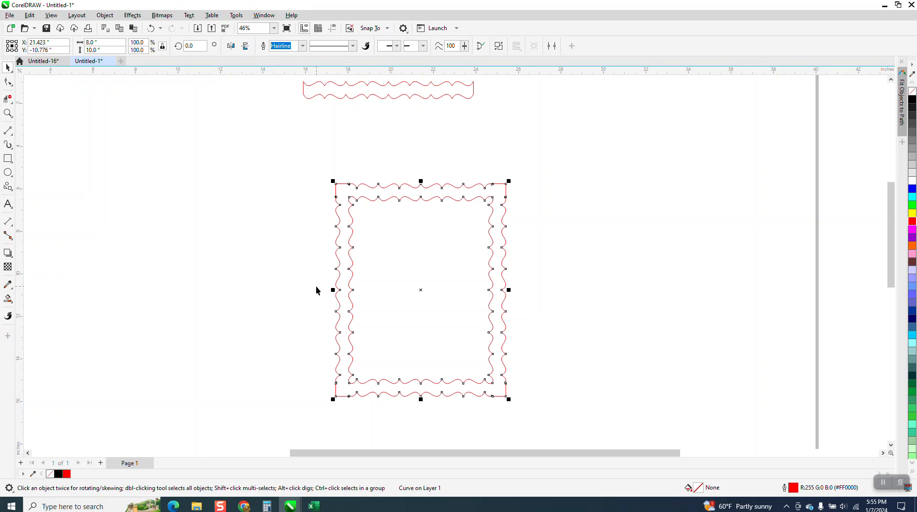
{"action": "scroll", "coordinate": [342, 303], "scroll_direction": "down", "scroll_amount": 1}
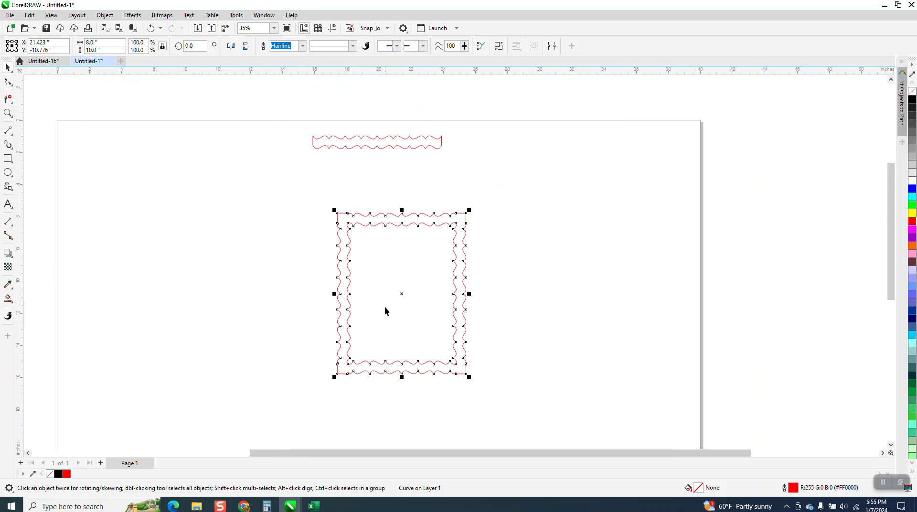
{"action": "left_click", "coordinate": [8, 299]}
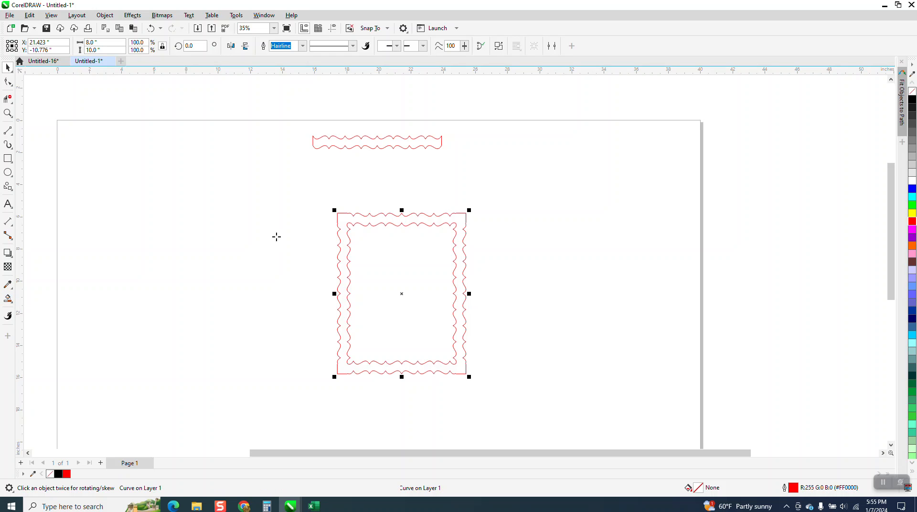
{"action": "left_click", "coordinate": [348, 219]}
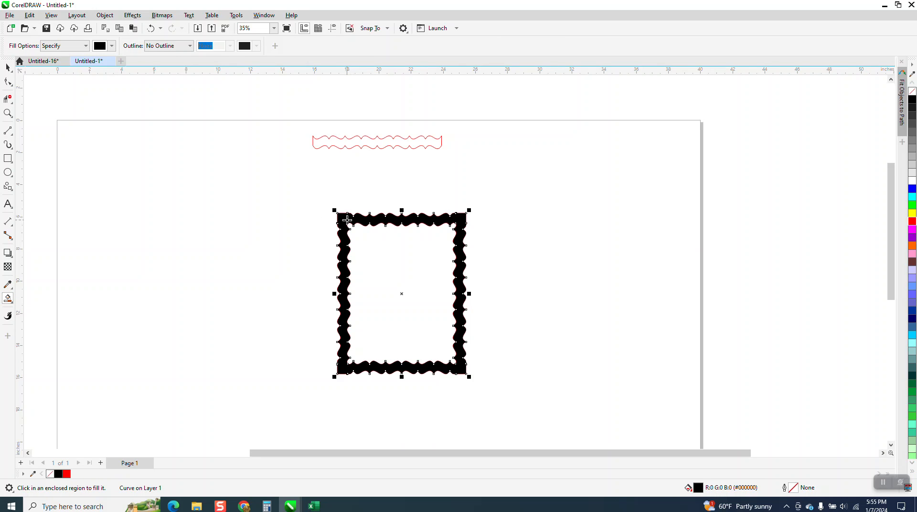
- Move the black-filled frame about 11.1 inches right and 1.3 inches up, and delete the original red outlined frame
{"action": "left_click", "coordinate": [8, 67]}
{"action": "left_click_drag", "start_coordinate": [402, 294], "coordinate": [582, 273]}
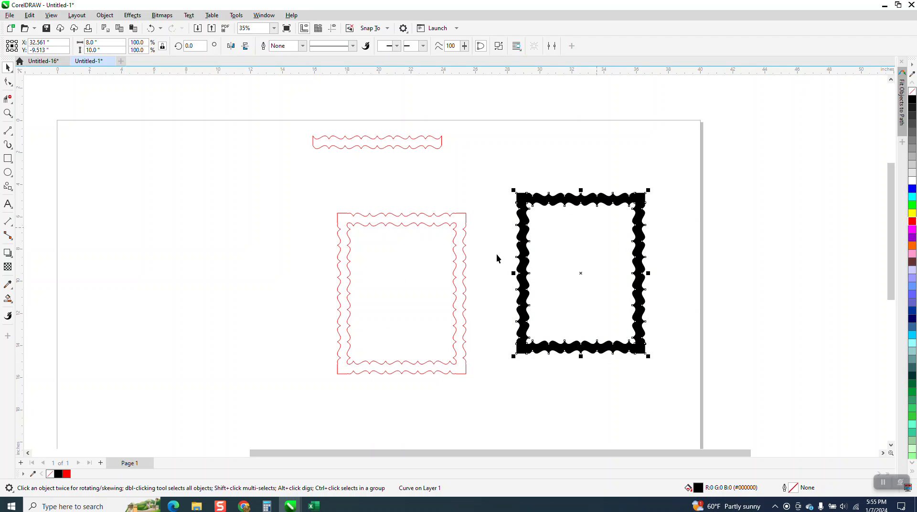
{"action": "left_click", "coordinate": [449, 234]}
{"action": "left_click_drag", "start_coordinate": [315, 198], "coordinate": [490, 401]}
{"action": "key", "text": "Delete"}
- Move the remaining 8-inch strip lower, and place a copy rotated 90 degrees with its upper-left corner on the strip's upper-left corner
{"action": "mouse_move", "coordinate": [398, 149]}
{"action": "left_mouse_down"}
{"action": "mouse_move", "coordinate": [395, 262]}
{"action": "mouse_move", "coordinate": [391, 210]}
{"action": "mouse_move", "coordinate": [376, 219]}
{"action": "left_mouse_up"}
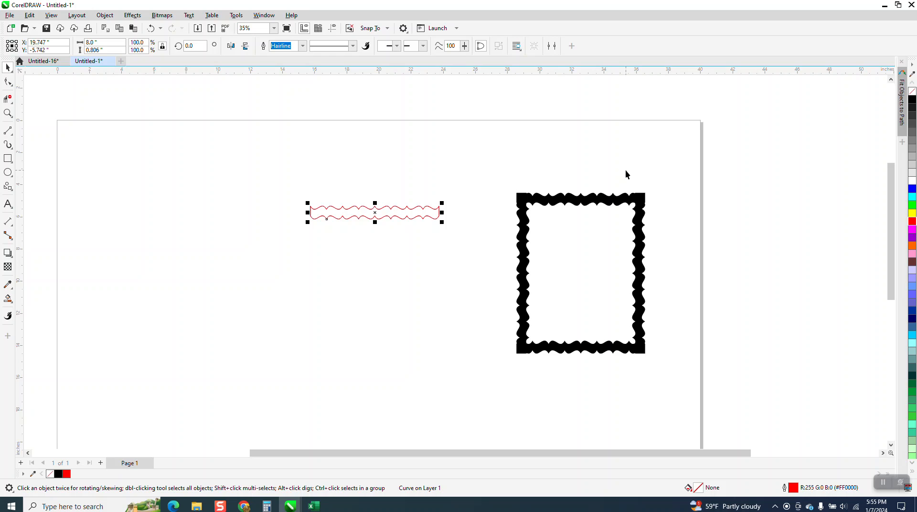
{"action": "type", "text": "90"}
{"action": "key", "text": "Return"}
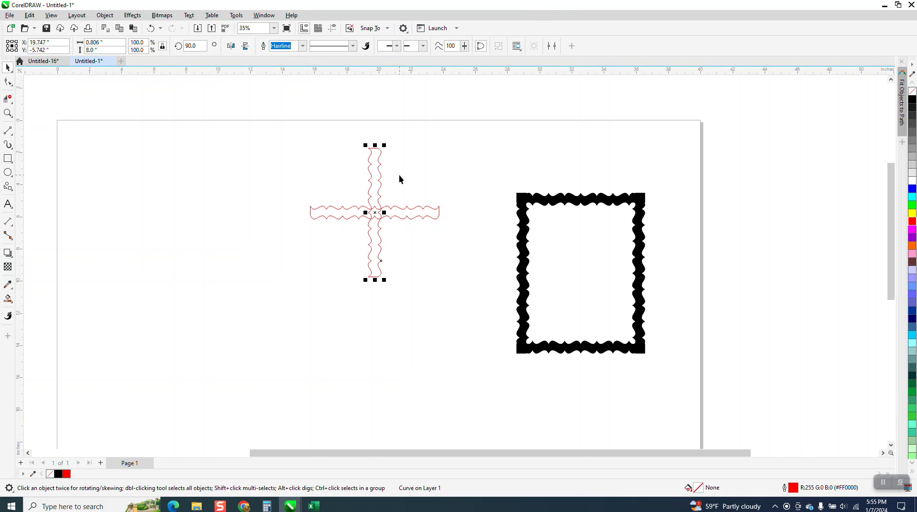
{"action": "mouse_move", "coordinate": [371, 147]}
{"action": "left_mouse_down"}
{"action": "mouse_move", "coordinate": [338, 213]}
{"action": "mouse_move", "coordinate": [310, 205]}
{"action": "left_mouse_up"}
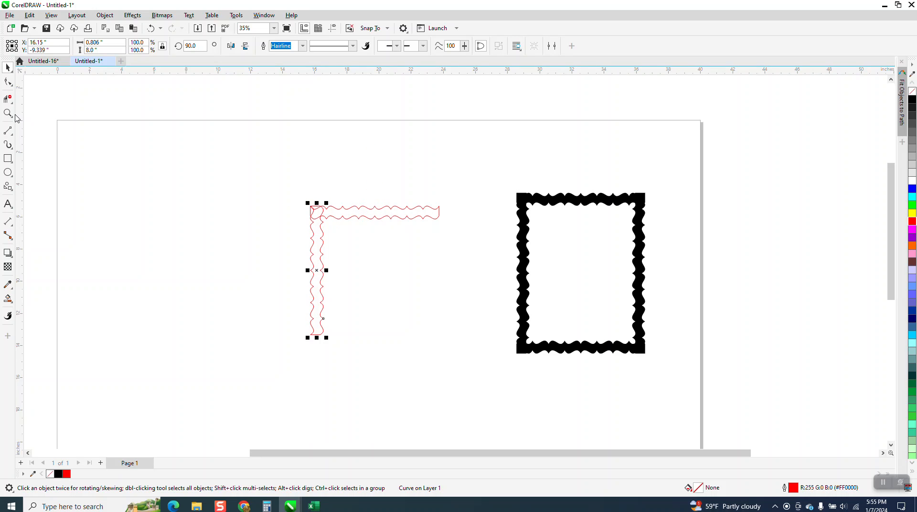
- Weld the two overlapping 8-inch strips into an L shape and delete the leftover segment inside its corner
{"action": "left_click", "coordinate": [8, 114]}
{"action": "left_click_drag", "start_coordinate": [278, 172], "coordinate": [399, 258]}
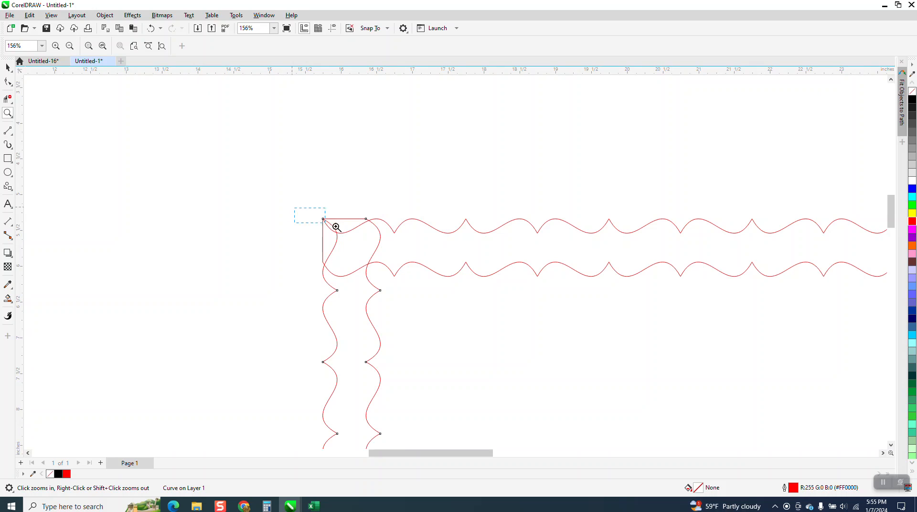
{"action": "left_click_drag", "start_coordinate": [334, 224], "coordinate": [420, 255]}
{"action": "scroll", "coordinate": [162, 145], "scroll_direction": "down", "scroll_amount": 8}
{"action": "key", "text": "space"}
{"action": "scroll", "coordinate": [180, 122], "scroll_direction": "down", "scroll_amount": 8}
{"action": "left_click_drag", "start_coordinate": [153, 101], "coordinate": [218, 225]}
{"action": "left_click_drag", "start_coordinate": [386, 303], "coordinate": [386, 303]}
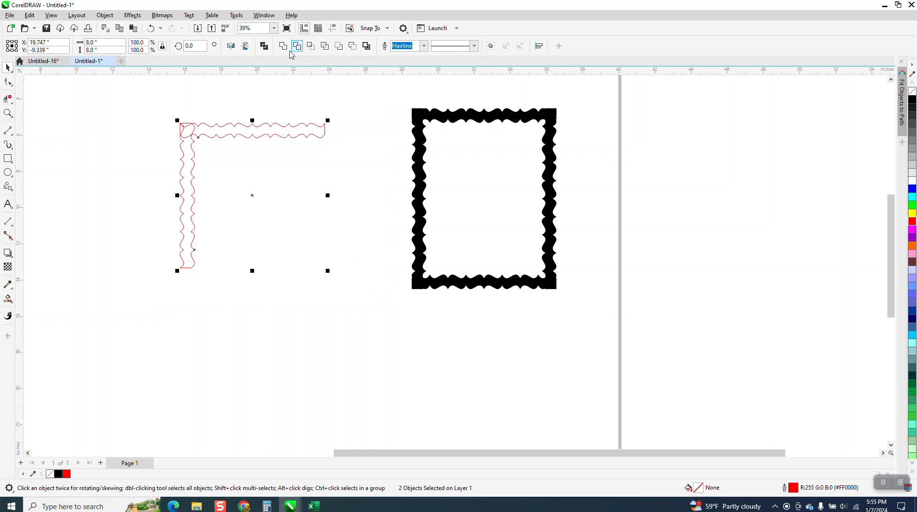
{"action": "left_click", "coordinate": [281, 45]}
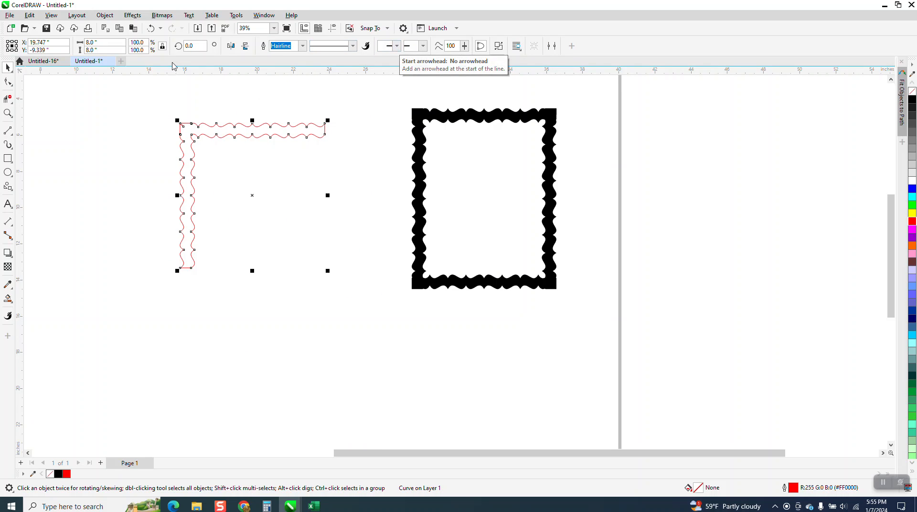
{"action": "left_click", "coordinate": [9, 100]}
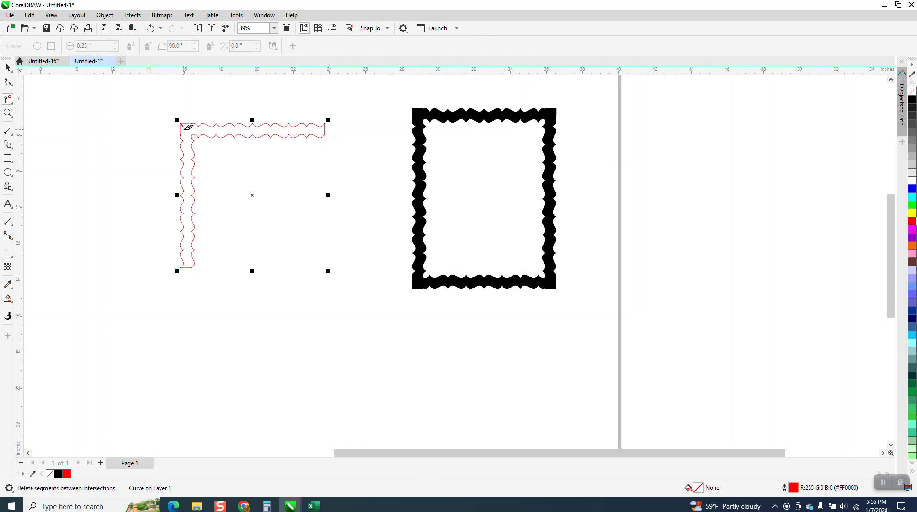
{"action": "left_click", "coordinate": [8, 67]}
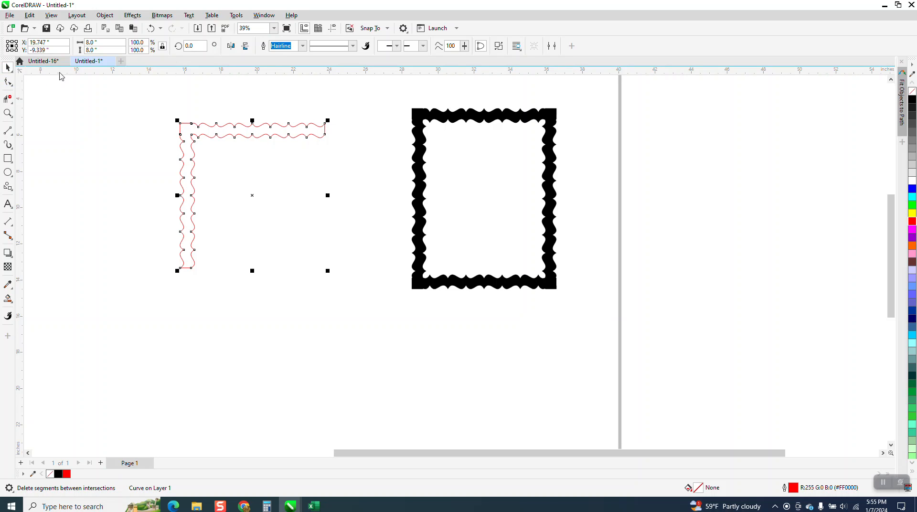
- Mirror a duplicate of the 8-inch L shape vertically and horizontally, and weld both halves into an 8 by 8 inch square frame
{"action": "left_click_drag", "start_coordinate": [139, 102], "coordinate": [346, 305]}
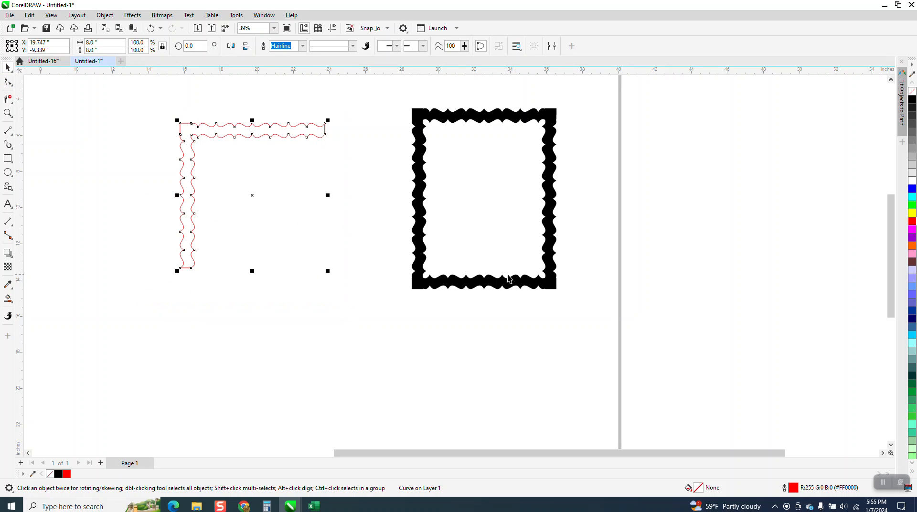
{"action": "left_click", "coordinate": [245, 45]}
{"action": "left_click", "coordinate": [231, 45]}
{"action": "left_click_drag", "start_coordinate": [157, 90], "coordinate": [357, 286]}
{"action": "left_click", "coordinate": [285, 50]}
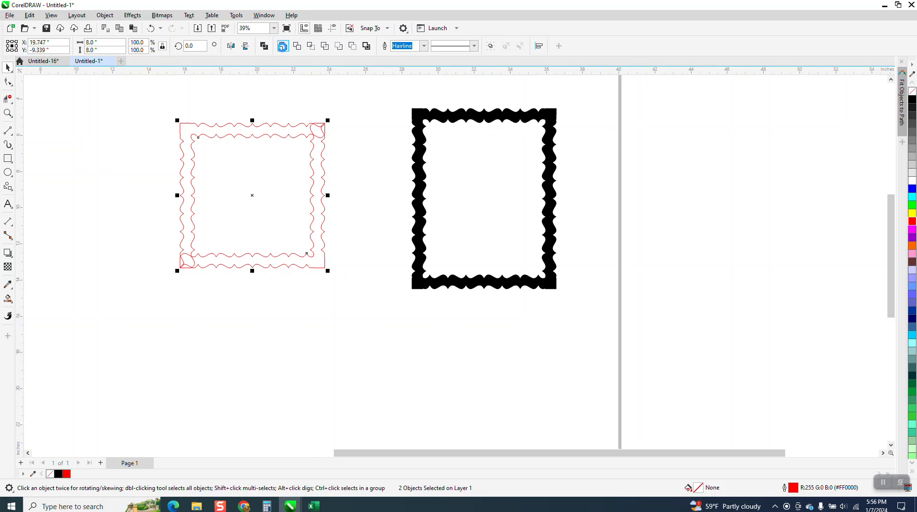
- Delete the leftover segments inside the square frame's upper-right and lower-left corners
{"action": "left_click", "coordinate": [8, 100]}
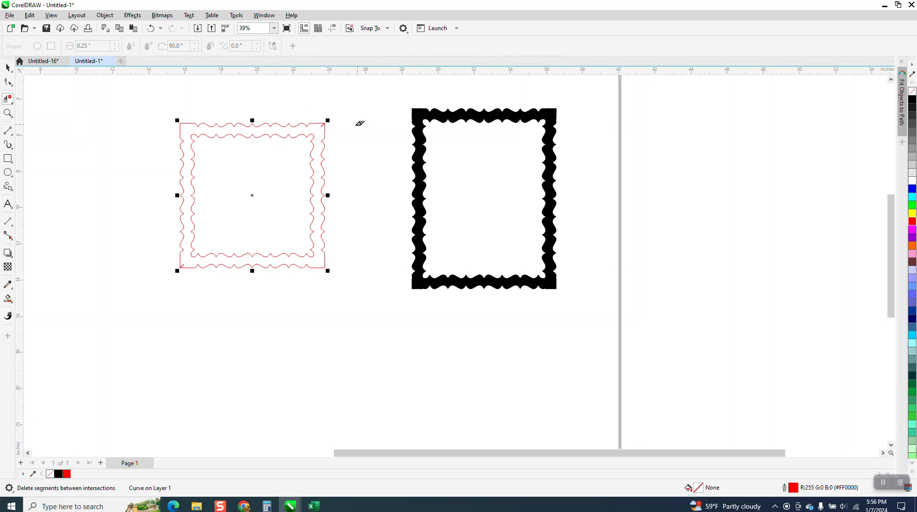
{"action": "left_click", "coordinate": [8, 112]}
{"action": "left_click_drag", "start_coordinate": [153, 109], "coordinate": [444, 309]}
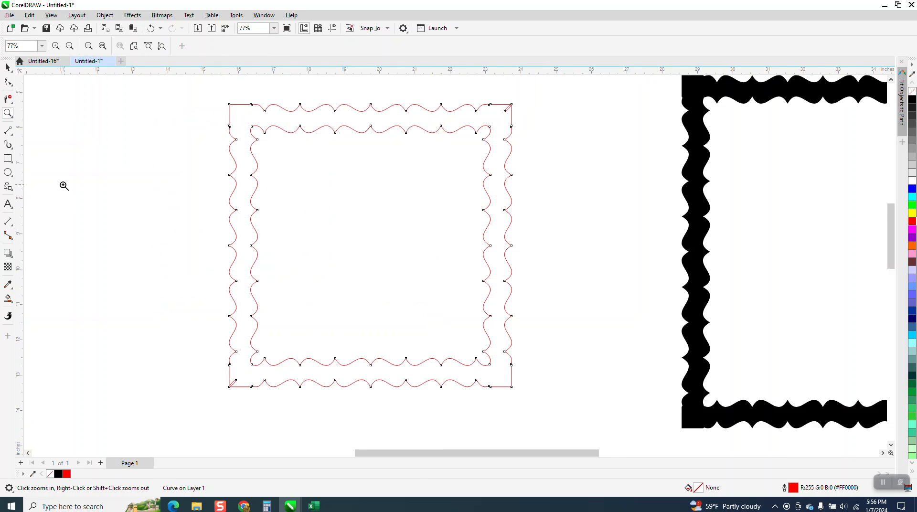
{"action": "left_click", "coordinate": [6, 101]}
{"action": "left_click", "coordinate": [509, 107]}
{"action": "left_click", "coordinate": [233, 382]}
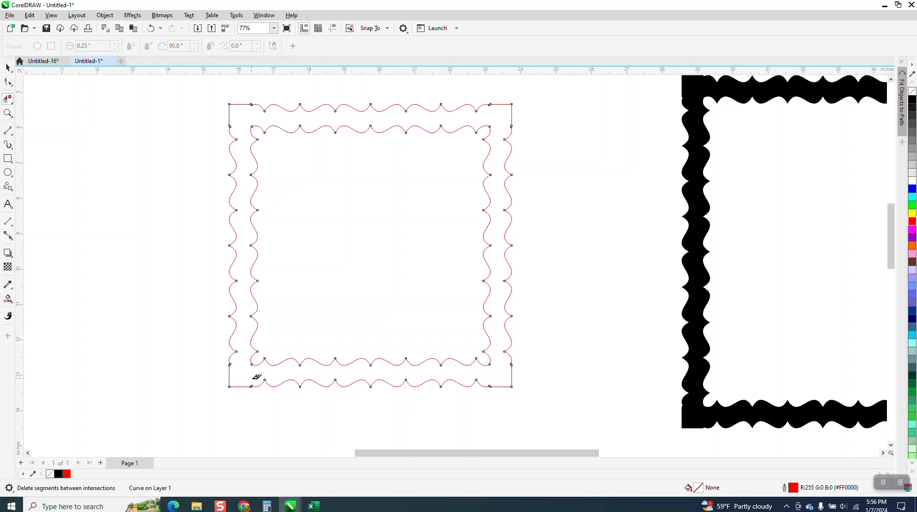
- Move the red square frame and centre it on the page
{"action": "scroll", "coordinate": [263, 379], "scroll_direction": "down", "scroll_amount": 2}
{"action": "left_click", "coordinate": [8, 67]}
{"action": "left_click_drag", "start_coordinate": [355, 223], "coordinate": [325, 186]}
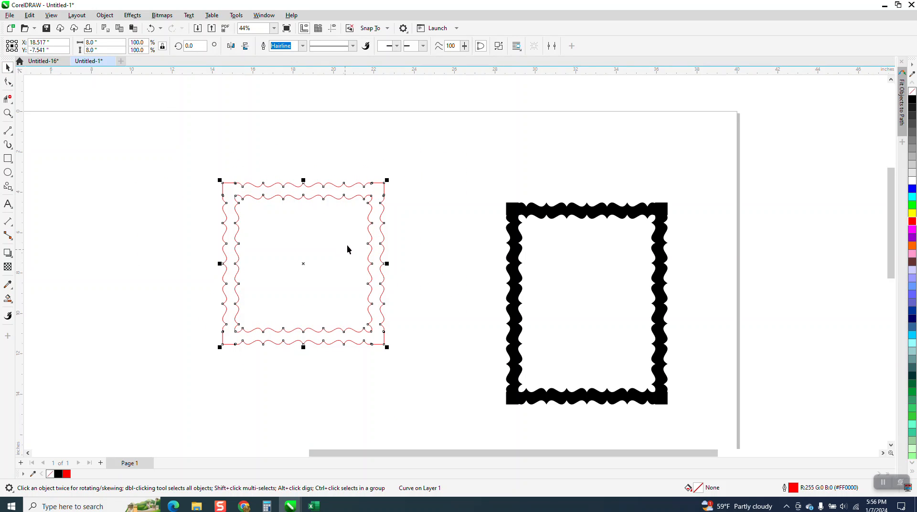
{"action": "key", "text": "p"}
{"action": "scroll", "coordinate": [356, 185], "scroll_direction": "down", "scroll_amount": 2}
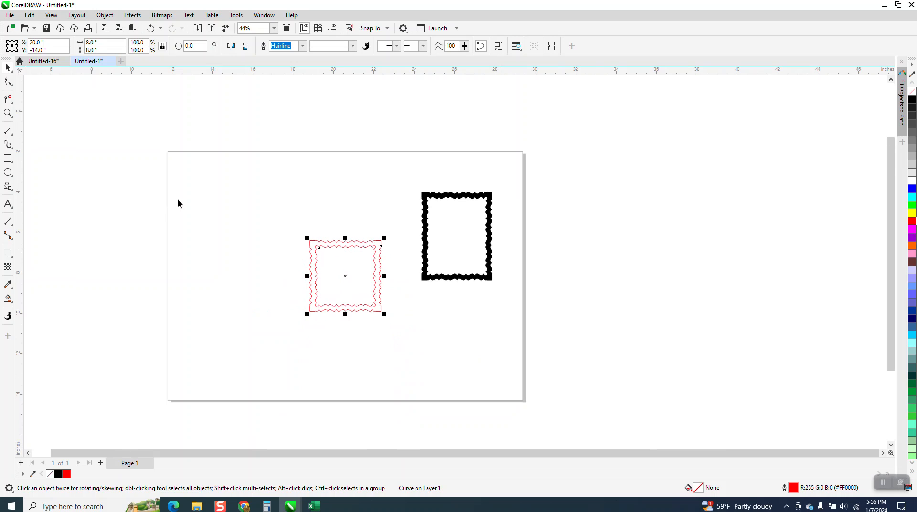
- Try a copy of the square frame rotated 90 degrees, offset it about 1.3 inches left and 1 inch down, and delete the copy
{"action": "left_click", "coordinate": [8, 114]}
{"action": "left_click_drag", "start_coordinate": [273, 228], "coordinate": [412, 301]}
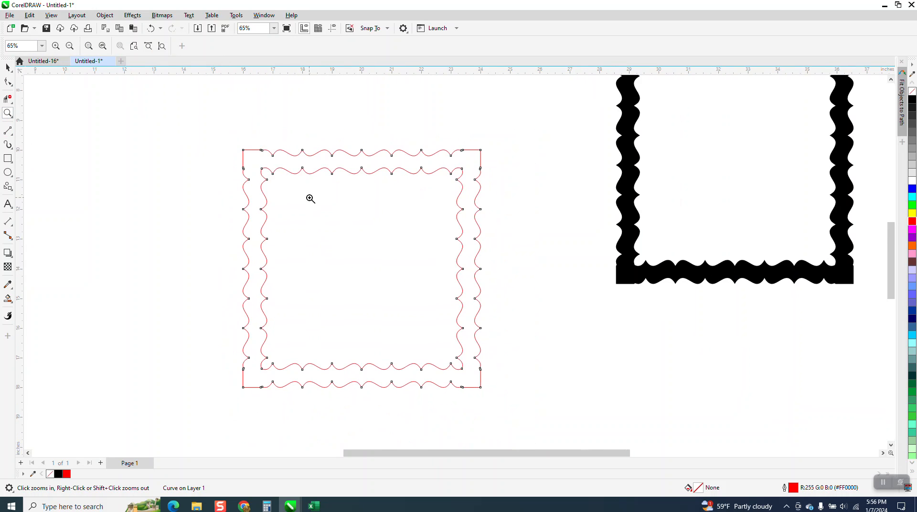
{"action": "left_click", "coordinate": [8, 69]}
{"action": "left_click_drag", "start_coordinate": [228, 140], "coordinate": [309, 258]}
{"action": "left_click_drag", "start_coordinate": [501, 393], "coordinate": [502, 394]}
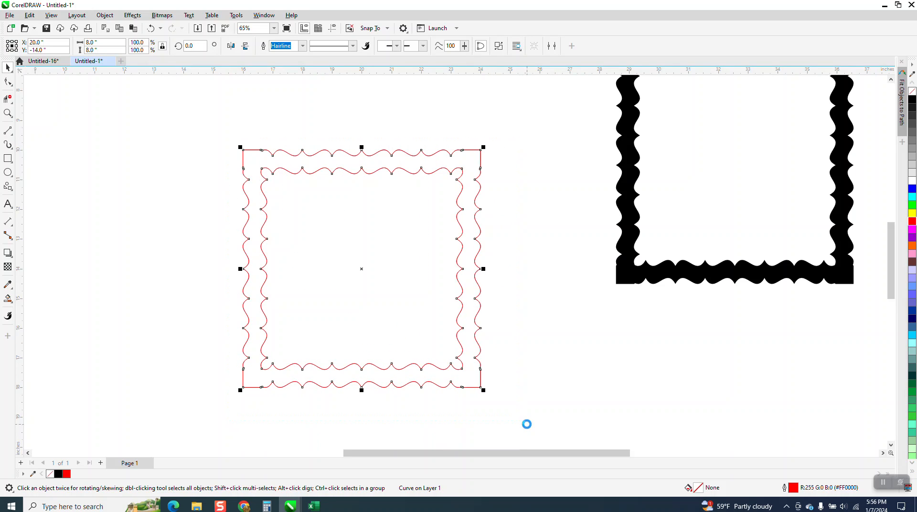
{"action": "left_click", "coordinate": [198, 50]}
{"action": "type", "text": "90"}
{"action": "key", "text": "Return"}
{"action": "left_click_drag", "start_coordinate": [414, 174], "coordinate": [378, 205]}
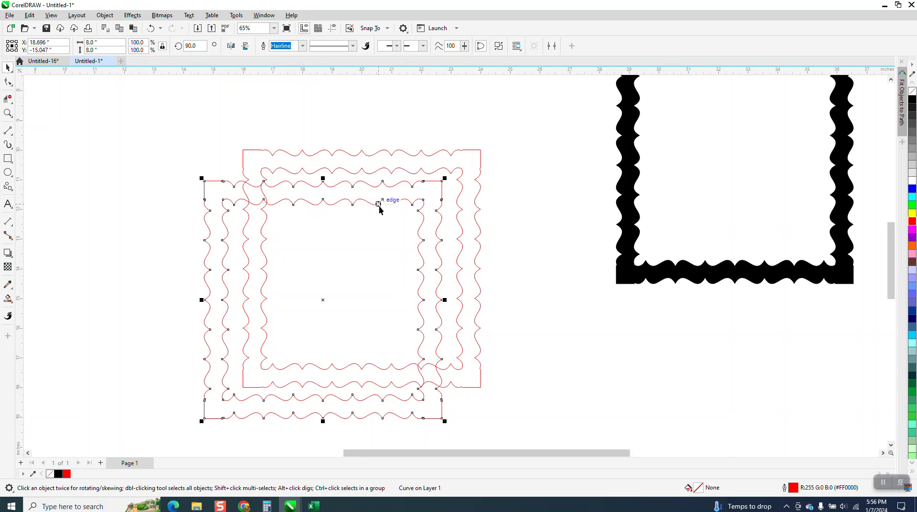
{"action": "key", "text": "Delete"}
- Duplicate the square frame with a 90-degree rotation again, turn the copy freehand about another 51 degrees around its centre, and delete it
{"action": "left_click", "coordinate": [374, 173]}
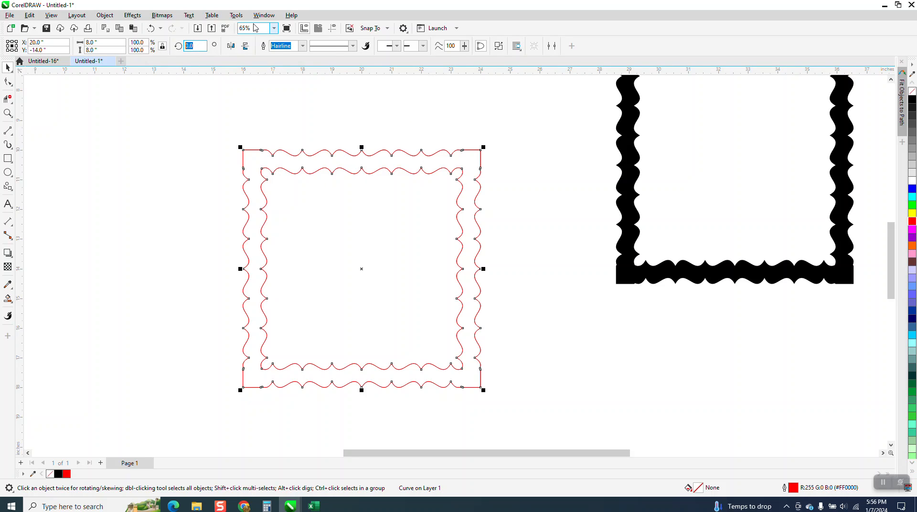
{"action": "type", "text": "0"}
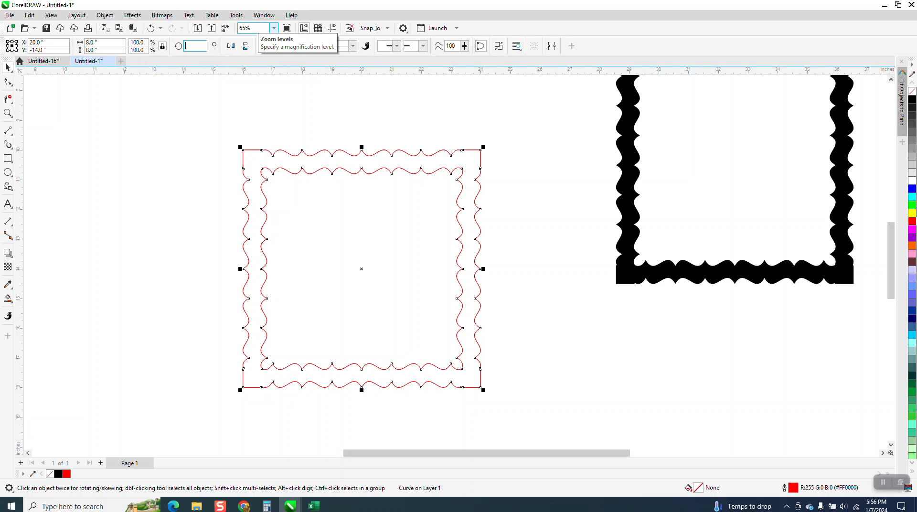
{"action": "key", "text": "Return"}
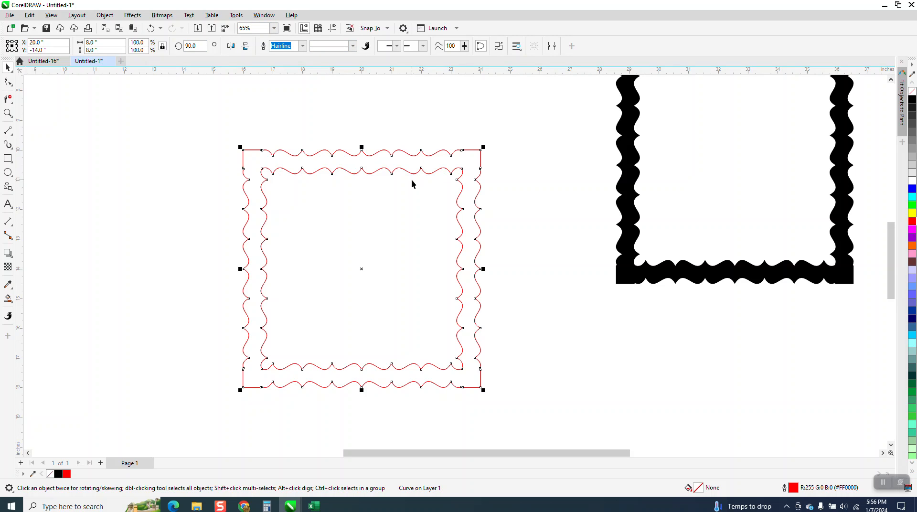
{"action": "left_click", "coordinate": [364, 272]}
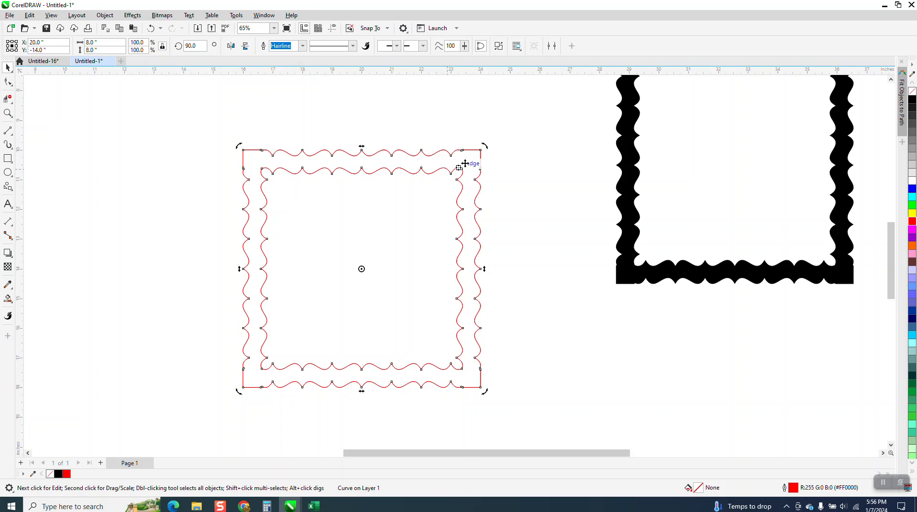
{"action": "left_click_drag", "start_coordinate": [485, 146], "coordinate": [348, 77]}
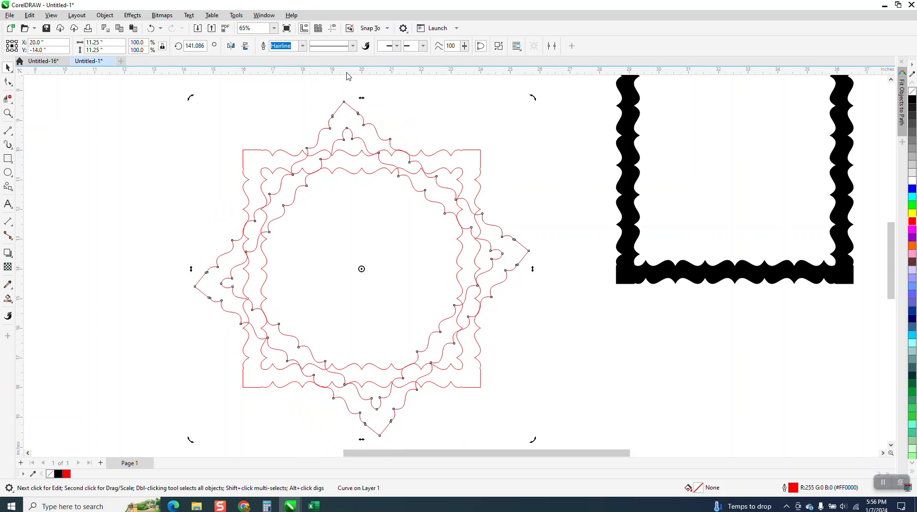
{"action": "key", "text": "Delete"}
- Move the red square frame about 0.6 inch right and 0.1 inch up
{"action": "left_click_drag", "start_coordinate": [435, 155], "coordinate": [454, 150]}
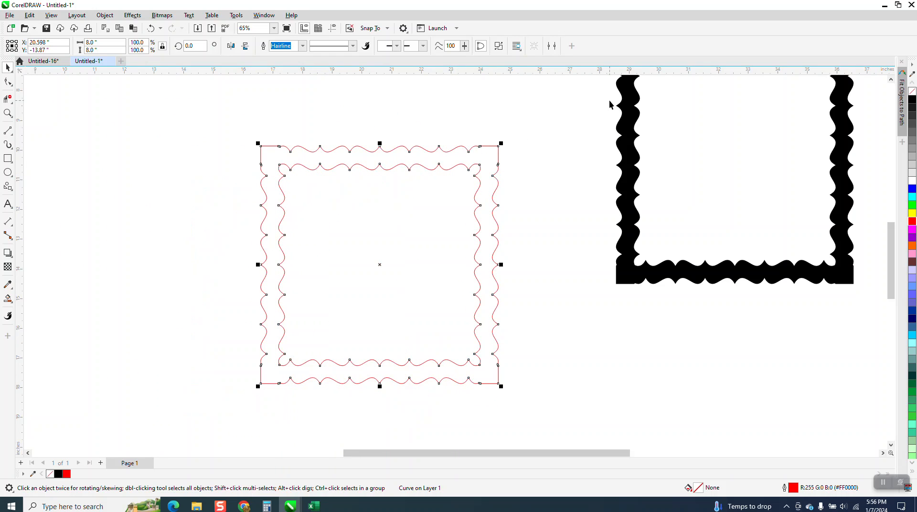
- Rotate the red square wavy frame by 90 degrees
{"action": "left_click", "coordinate": [191, 46]}
{"action": "type", "text": "90"}
{"action": "key", "text": "Return"}
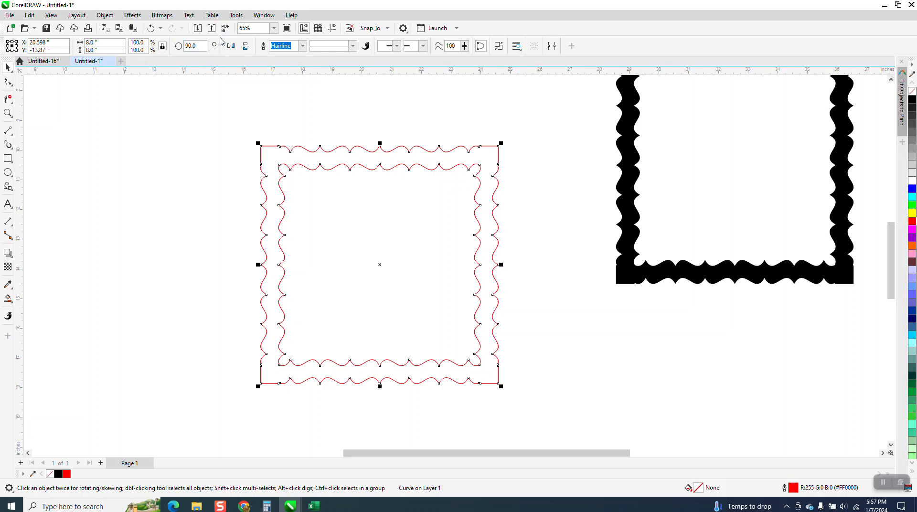
{"action": "left_click", "coordinate": [287, 114]}
{"action": "left_click", "coordinate": [369, 171]}
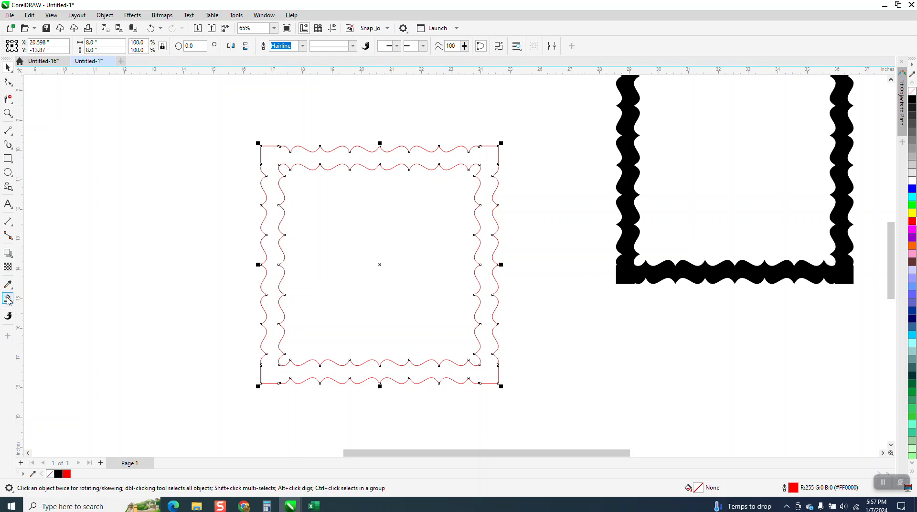
- Make a Smart Fill copy of the square frame about 9.8 inches to its left and change it to an unfilled black outline
{"action": "left_click", "coordinate": [7, 299]}
{"action": "left_click", "coordinate": [363, 163]}
{"action": "scroll", "coordinate": [521, 175], "scroll_direction": "down", "scroll_amount": 2}
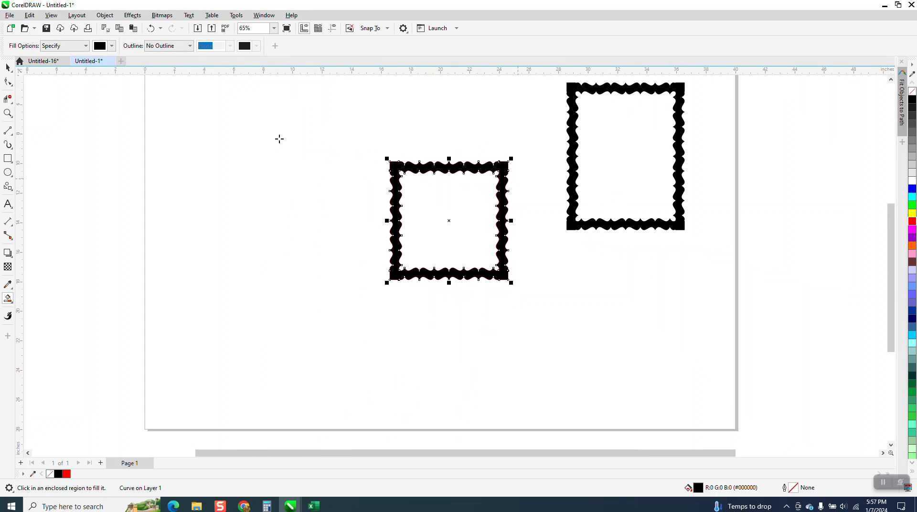
{"action": "key", "text": "space"}
{"action": "left_click_drag", "start_coordinate": [449, 221], "coordinate": [306, 221]}
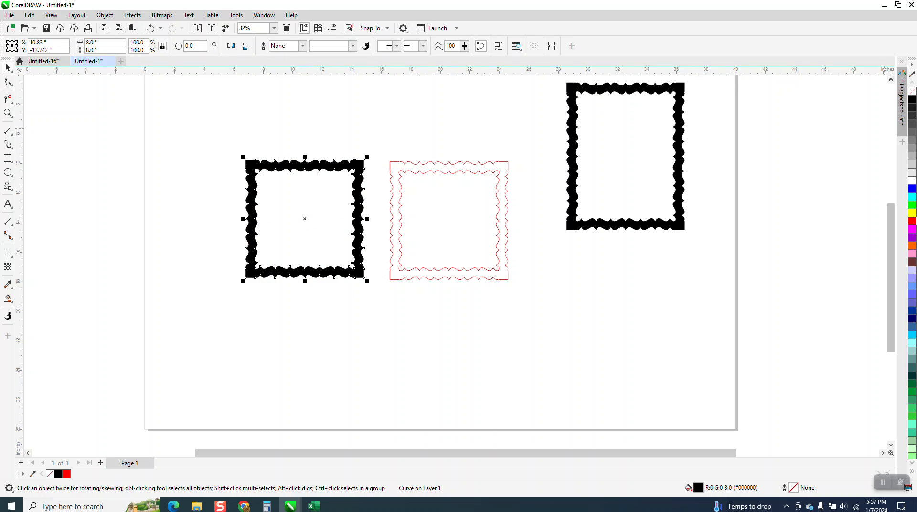
{"action": "left_click", "coordinate": [912, 91]}
{"action": "right_click", "coordinate": [912, 101]}
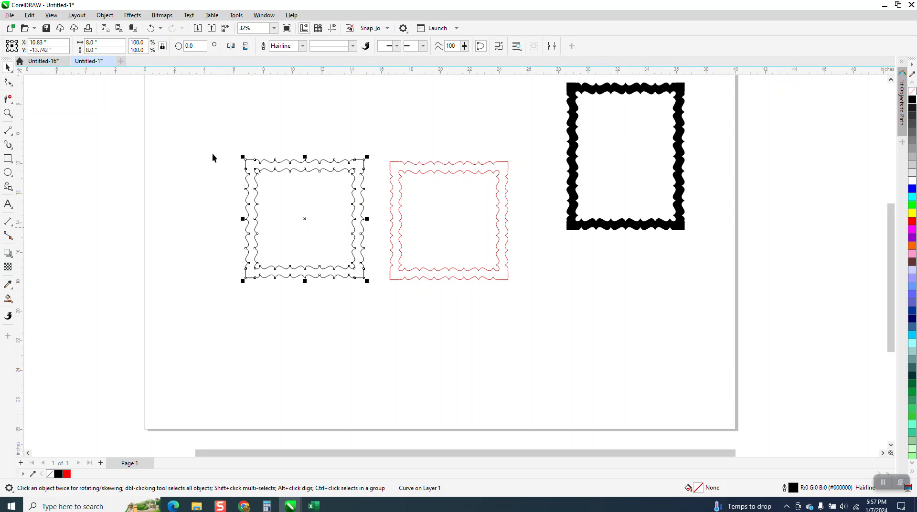
- Overlay a copy rotated 45 degrees on the black outline frame, and move the red square frame about 7.3 inches right
{"action": "mouse_move", "coordinate": [218, 145]}
{"action": "left_mouse_down"}
{"action": "mouse_move", "coordinate": [348, 273]}
{"action": "mouse_move", "coordinate": [396, 282]}
{"action": "left_mouse_up"}
{"action": "key", "text": "Return"}
{"action": "mouse_move", "coordinate": [382, 157]}
{"action": "left_mouse_down"}
{"action": "mouse_move", "coordinate": [389, 215]}
{"action": "mouse_move", "coordinate": [585, 320]}
{"action": "left_mouse_up"}
{"action": "left_click_drag", "start_coordinate": [452, 222], "coordinate": [560, 222]}
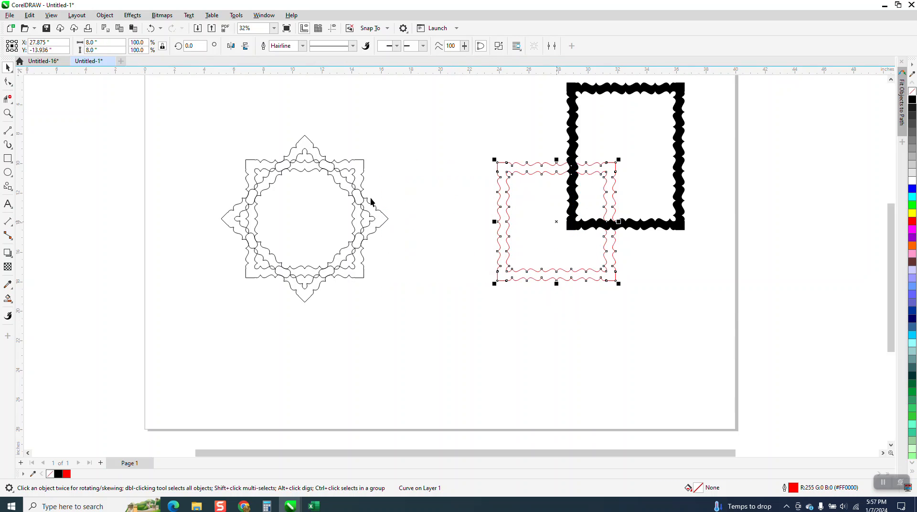
- Weld the two overlapping black outline frames into a single eight-pointed star frame
{"action": "left_click_drag", "start_coordinate": [211, 128], "coordinate": [417, 322]}
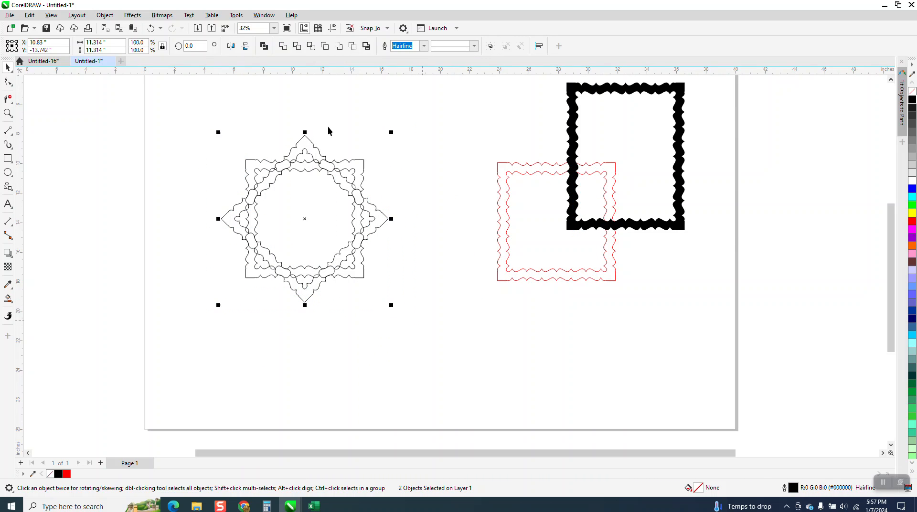
{"action": "left_click", "coordinate": [294, 48]}
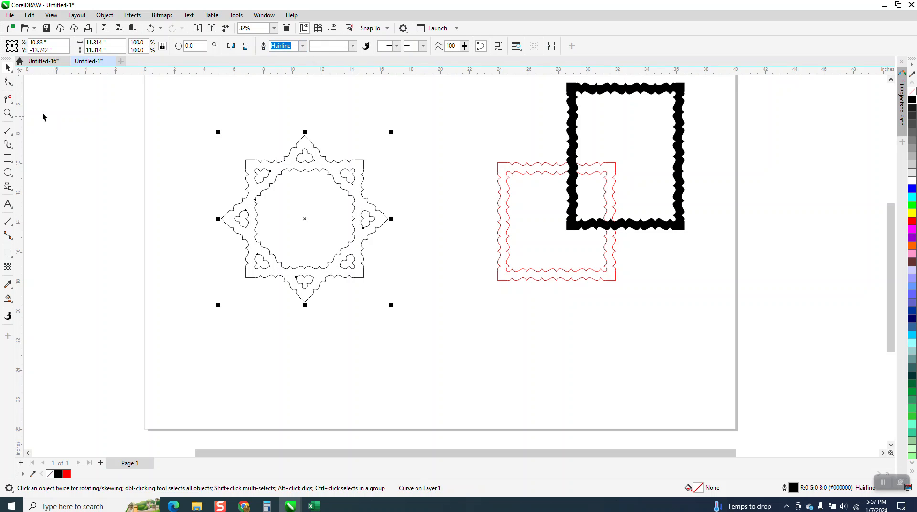
{"action": "left_click", "coordinate": [8, 113]}
{"action": "left_click_drag", "start_coordinate": [218, 135], "coordinate": [473, 337]}
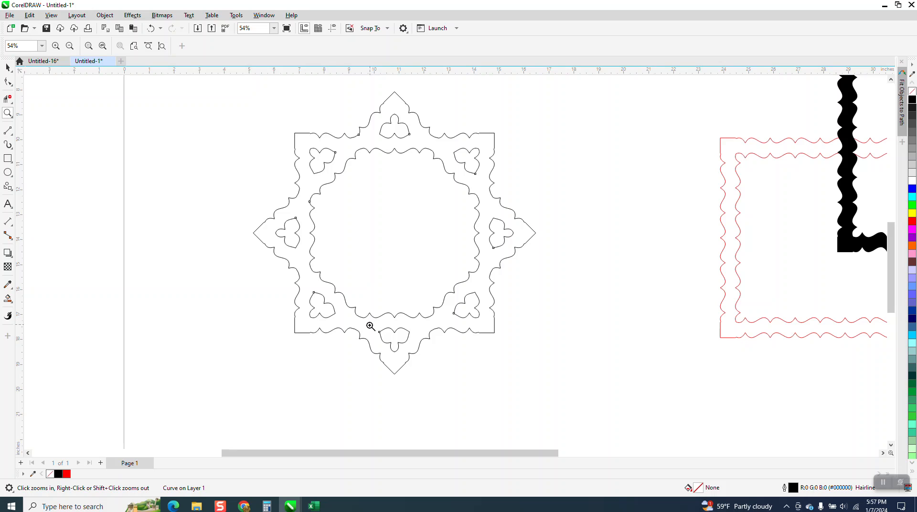
{"action": "scroll", "coordinate": [302, 328], "scroll_direction": "down", "scroll_amount": 1}
{"action": "scroll", "coordinate": [302, 328], "scroll_direction": "down", "scroll_amount": 1}
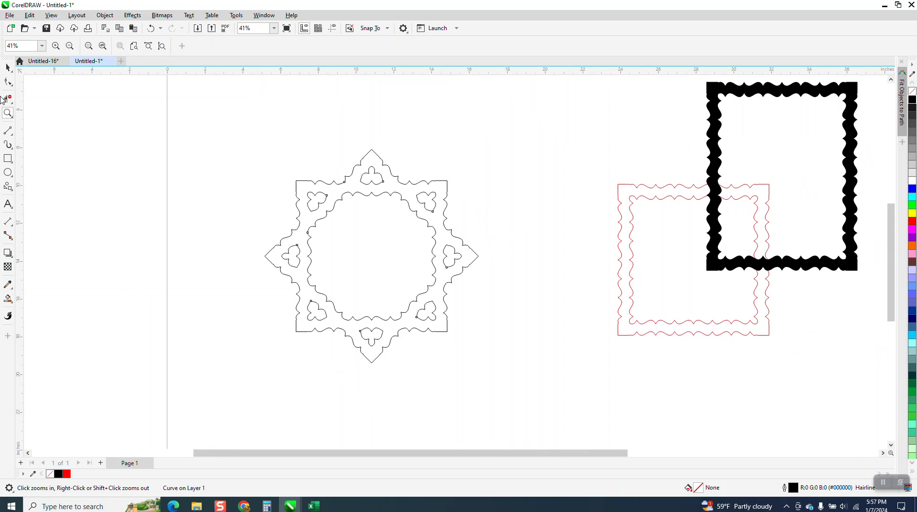
- Fill the band of the star frame solid black with Smart Fill
{"action": "left_click", "coordinate": [7, 298]}
{"action": "left_click", "coordinate": [358, 189]}
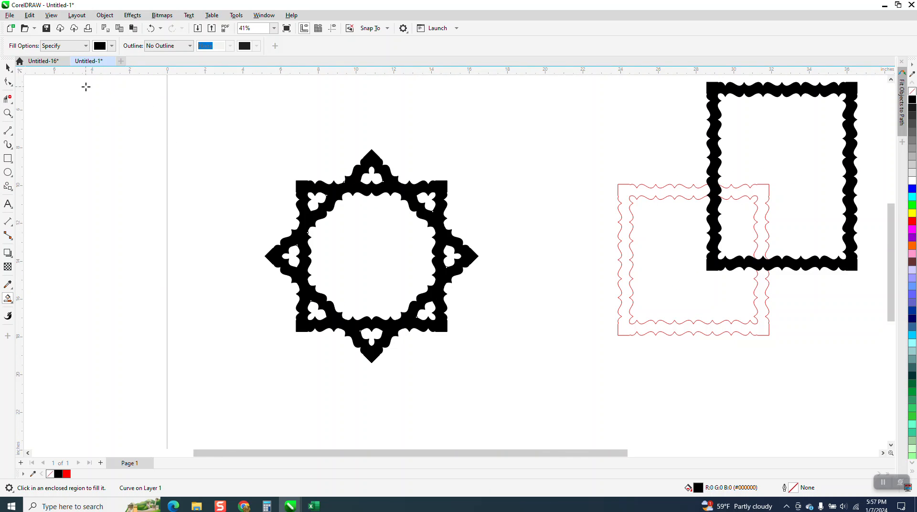
{"action": "left_click", "coordinate": [8, 67]}
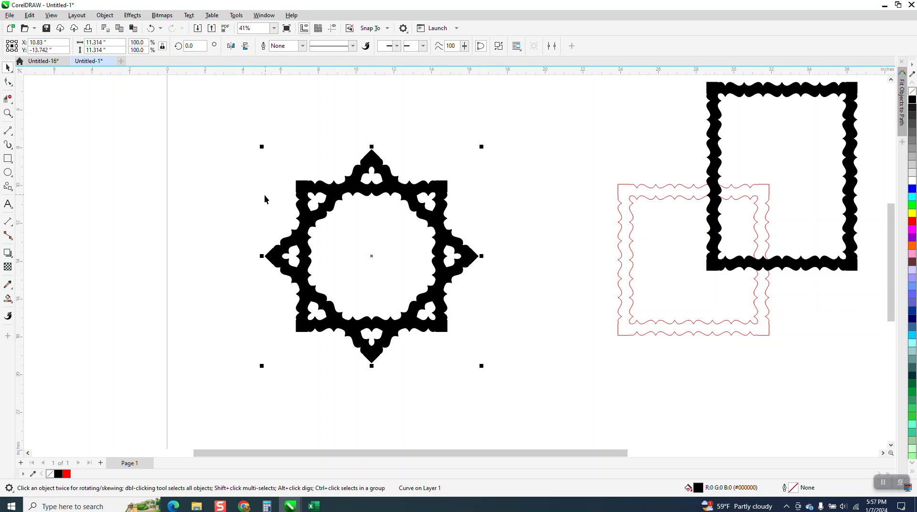
- Examine the filled star frame and the black rectangular frame up close, and compare all frames across the whole page
{"action": "scroll", "coordinate": [264, 194], "scroll_direction": "down", "scroll_amount": 1}
{"action": "left_click", "coordinate": [8, 113]}
{"action": "left_click_drag", "start_coordinate": [233, 149], "coordinate": [467, 353]}
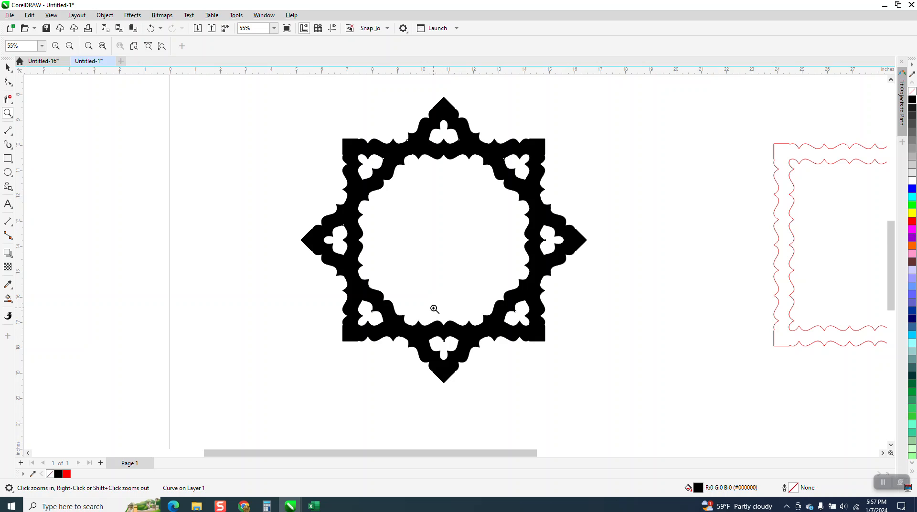
{"action": "right_click", "coordinate": [337, 265]}
{"action": "left_click_drag", "start_coordinate": [693, 242], "coordinate": [740, 292]}
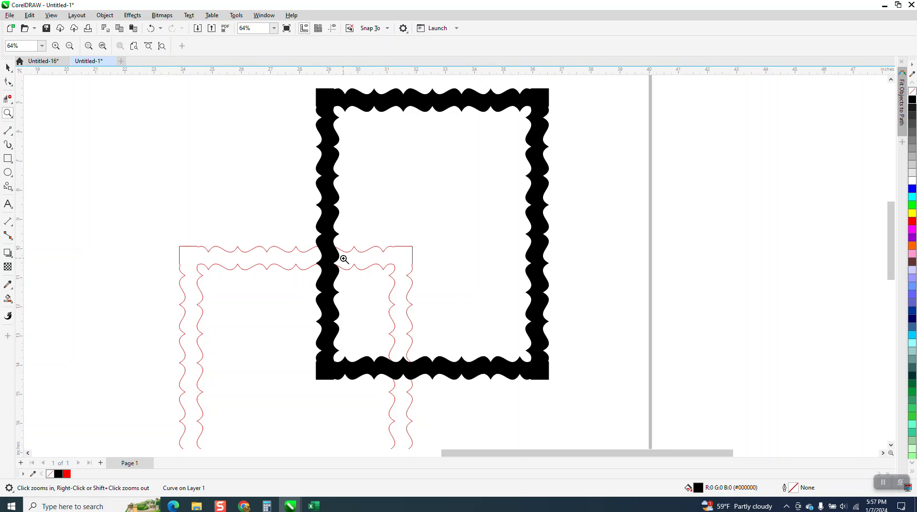
{"action": "right_click", "coordinate": [521, 190]}
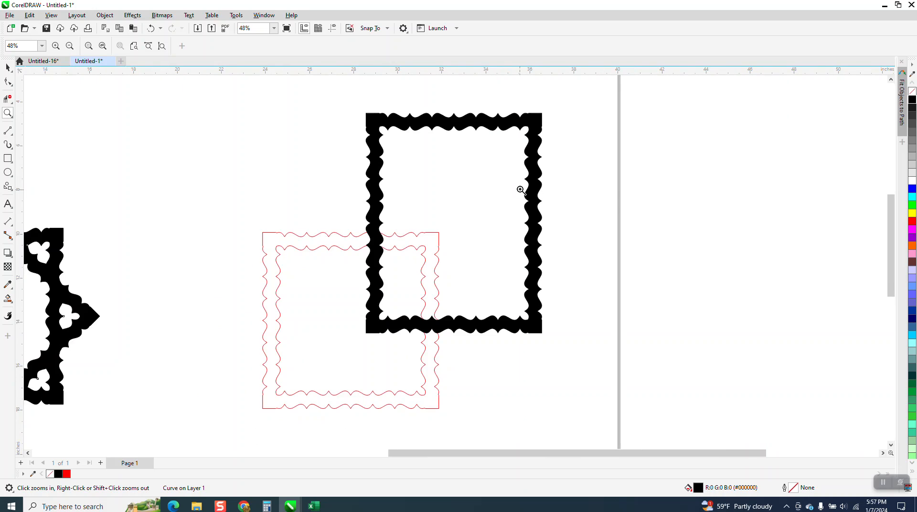
{"action": "right_click", "coordinate": [521, 190]}
{"action": "right_click", "coordinate": [523, 184]}
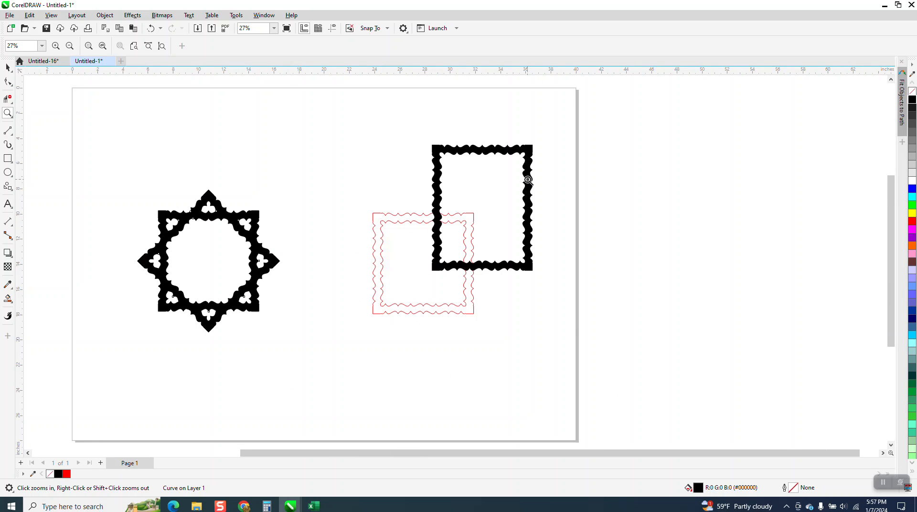